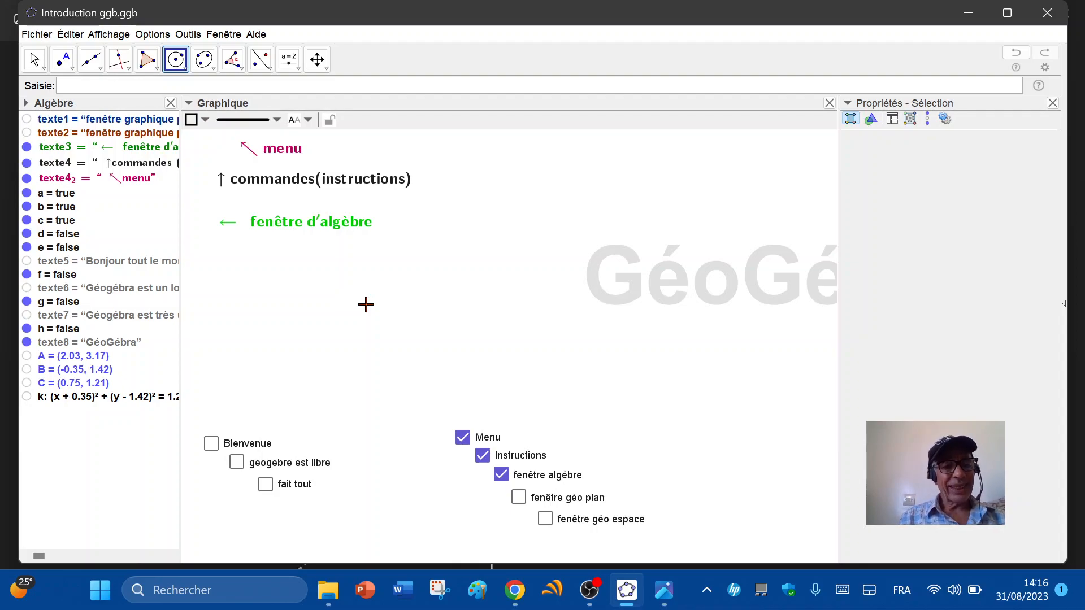
# Show the "fait tout" description text in the graphics view, nudge it slightly and hide it again
pyautogui.click(266, 485)
pyautogui.click(399, 337)
pyautogui.moveTo(399, 336)
pyautogui.mouseDown()
pyautogui.moveTo(403, 314)
pyautogui.moveTo(402, 349)
pyautogui.mouseUp()
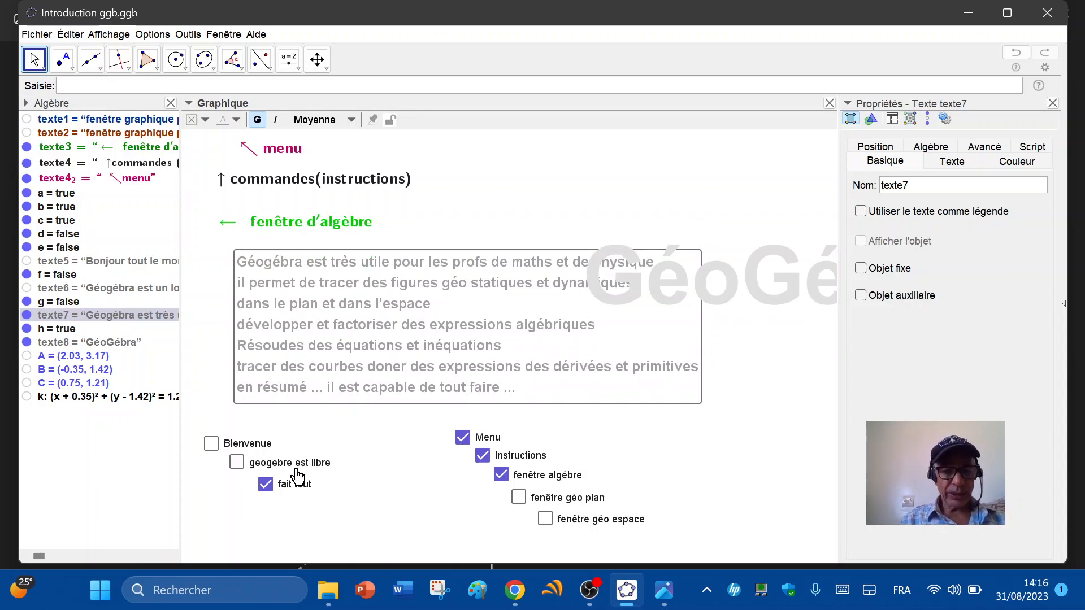
pyautogui.click(266, 483)
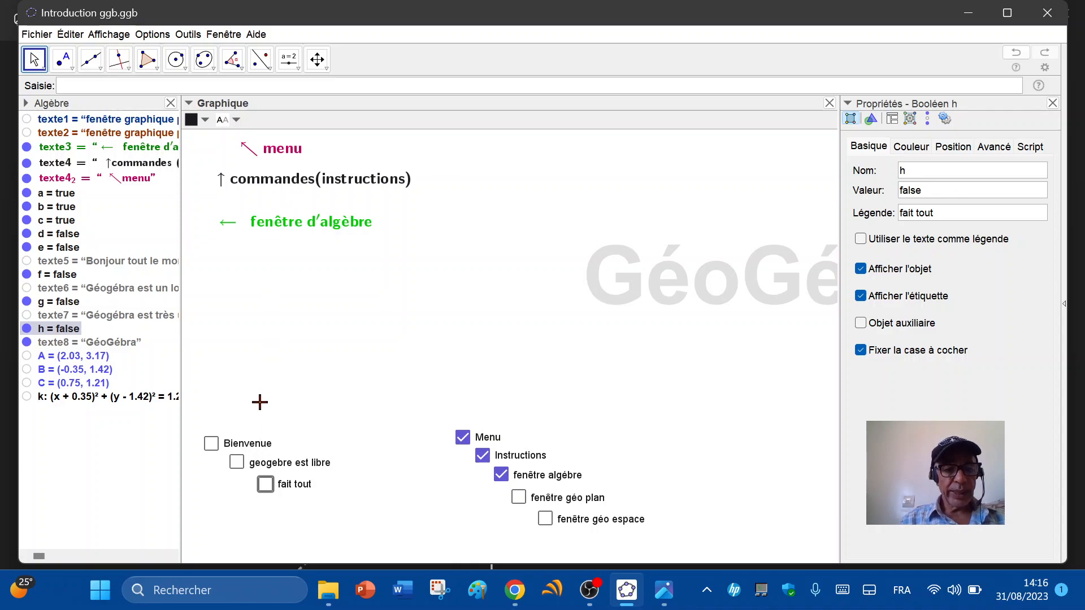
# Hide the menu text and move the "commandes(instructions)" and "fenêtre d'algèbre" texts slightly upward
pyautogui.click(463, 438)
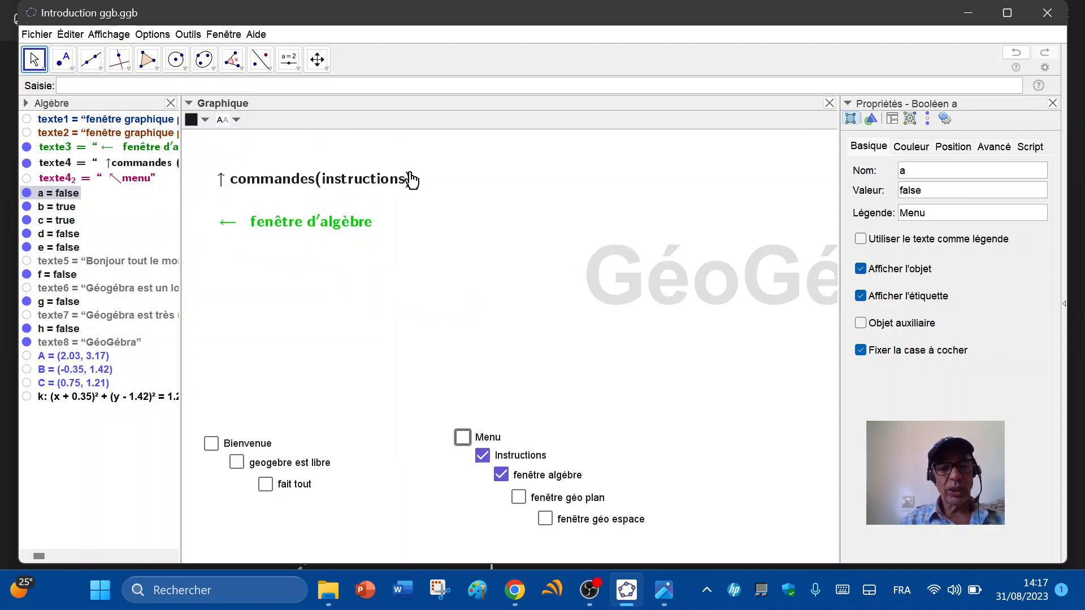
pyautogui.moveTo(330, 179)
pyautogui.mouseDown()
pyautogui.moveTo(440, 170)
pyautogui.moveTo(329, 174)
pyautogui.moveTo(439, 184)
pyautogui.moveTo(320, 197)
pyautogui.moveTo(382, 298)
pyautogui.moveTo(356, 193)
pyautogui.moveTo(330, 163)
pyautogui.moveTo(403, 162)
pyautogui.moveTo(324, 177)
pyautogui.moveTo(327, 163)
pyautogui.moveTo(333, 198)
pyautogui.mouseUp()
pyautogui.moveTo(346, 328); pyautogui.dragTo(319, 164)
pyautogui.click(320, 225)
pyautogui.moveTo(319, 317); pyautogui.dragTo(324, 213)
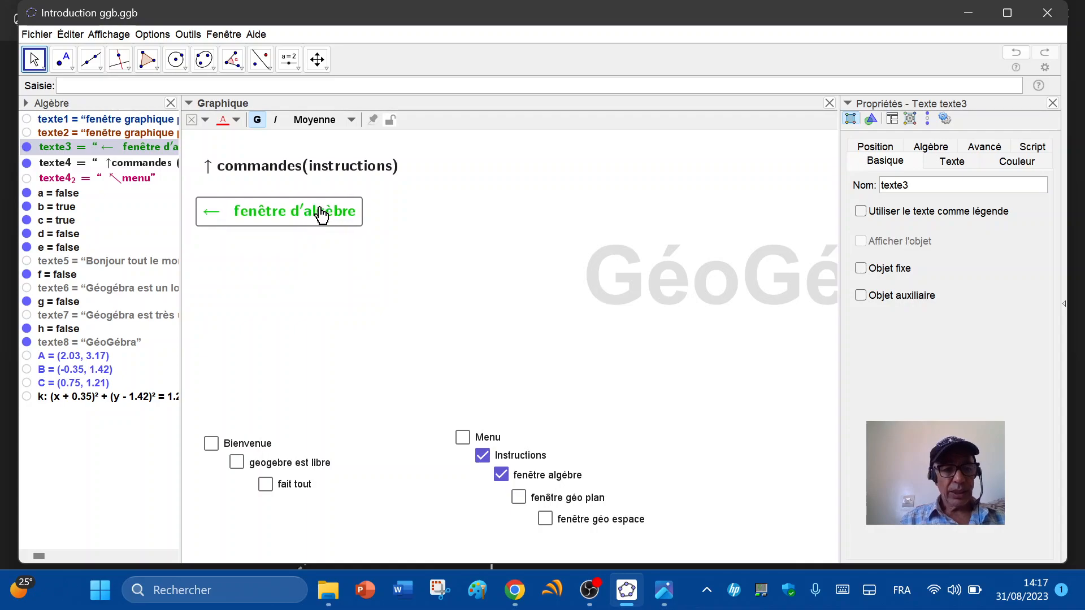
# Show the hidden point A and move it to about (1.98, 2.91)
pyautogui.click(26, 355)
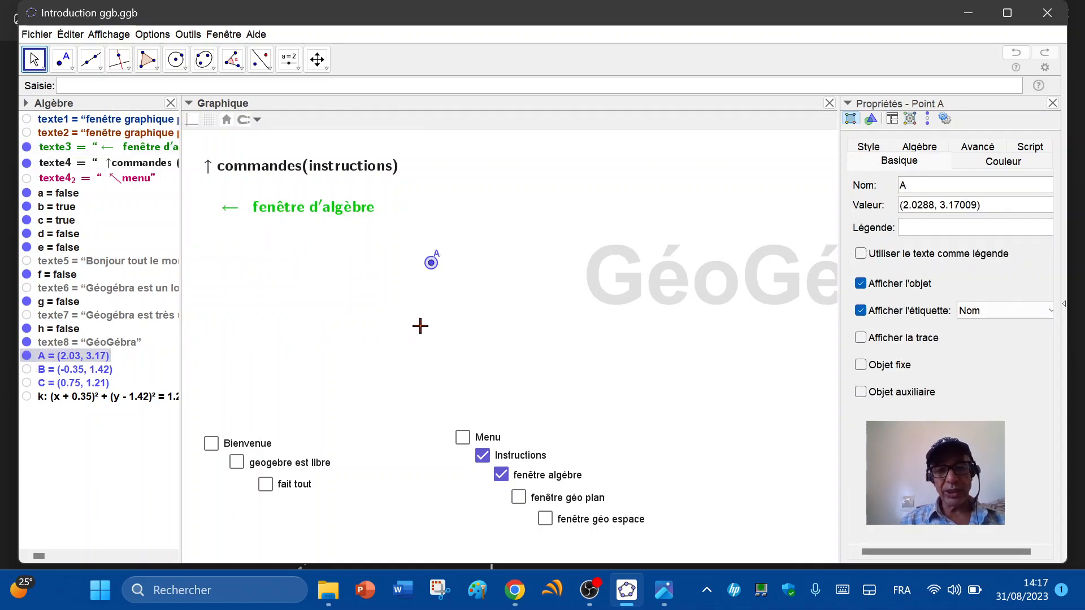
pyautogui.moveTo(432, 264)
pyautogui.mouseDown()
pyautogui.moveTo(438, 245)
pyautogui.moveTo(430, 278)
pyautogui.mouseUp()
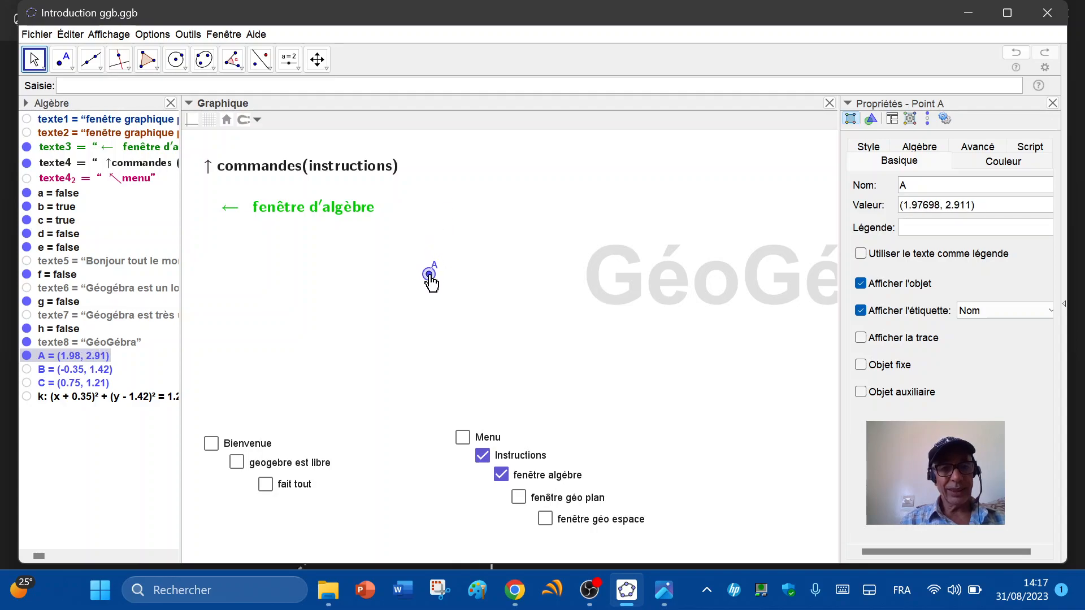
pyautogui.click(317, 60)
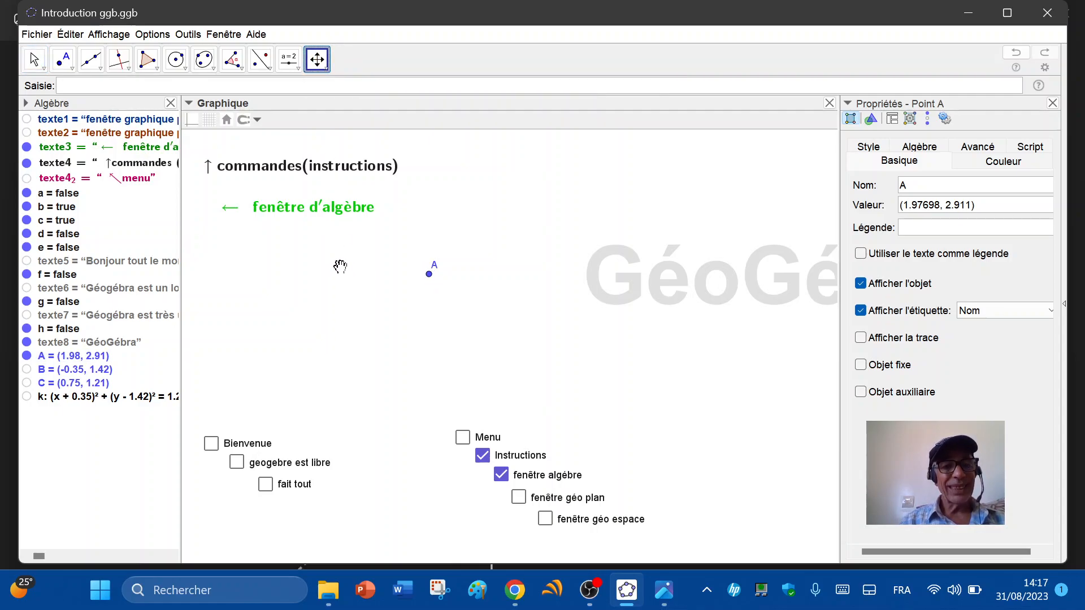
pyautogui.moveTo(341, 317)
pyautogui.mouseDown()
pyautogui.moveTo(345, 293)
pyautogui.moveTo(361, 293)
pyautogui.moveTo(358, 382)
pyautogui.moveTo(387, 313)
pyautogui.moveTo(432, 312)
pyautogui.moveTo(419, 334)
pyautogui.moveTo(402, 313)
pyautogui.moveTo(463, 310)
pyautogui.moveTo(357, 314)
pyautogui.moveTo(390, 305)
pyautogui.moveTo(373, 310)
pyautogui.moveTo(401, 331)
pyautogui.moveTo(368, 302)
pyautogui.moveTo(346, 310)
pyautogui.mouseUp()
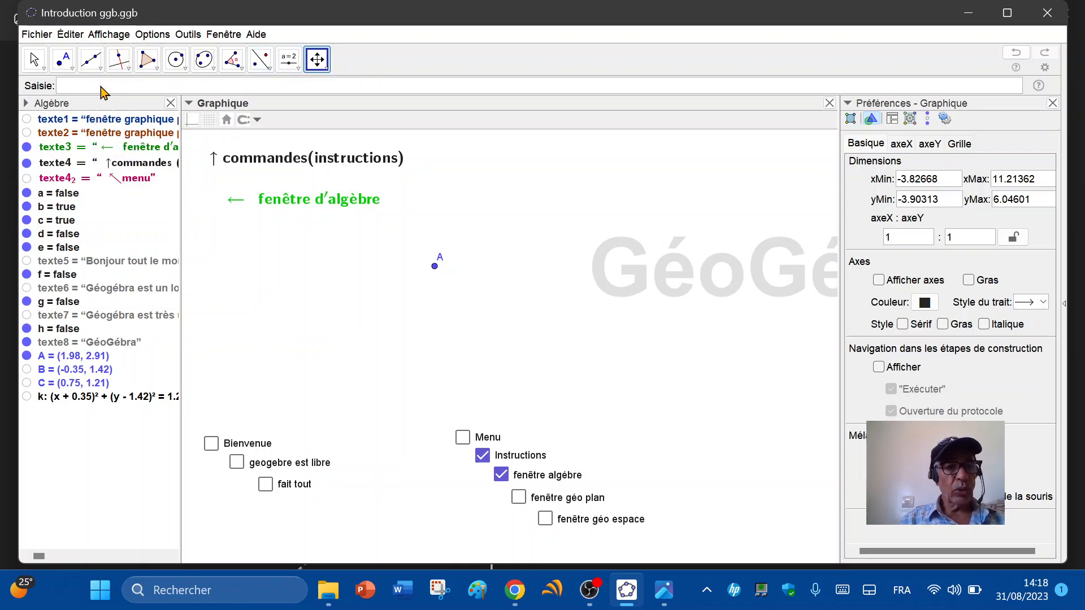
# Examine the tools offered in each tool group, from points, lines and perpendiculars to conics, selection boxes and graphics display tools
pyautogui.click(73, 70)
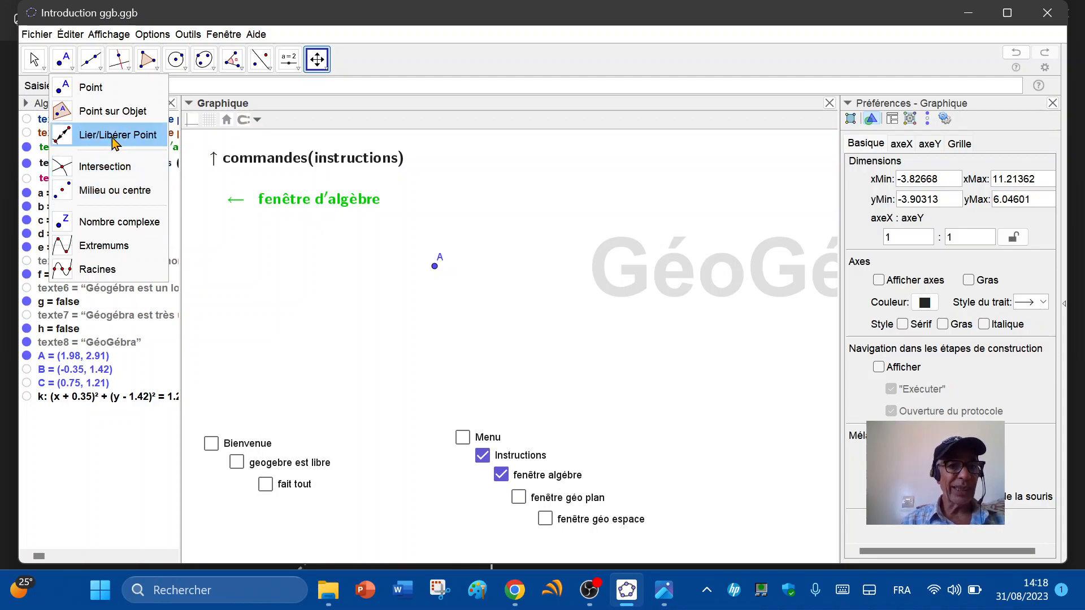
pyautogui.click(91, 59)
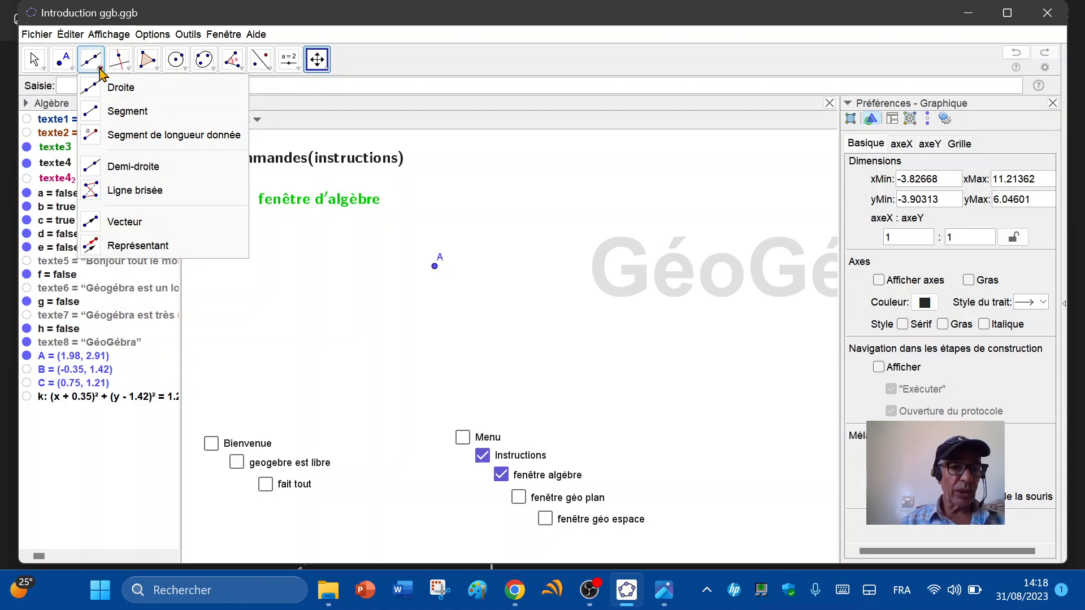
pyautogui.click(101, 69)
pyautogui.click(115, 69)
pyautogui.click(97, 69)
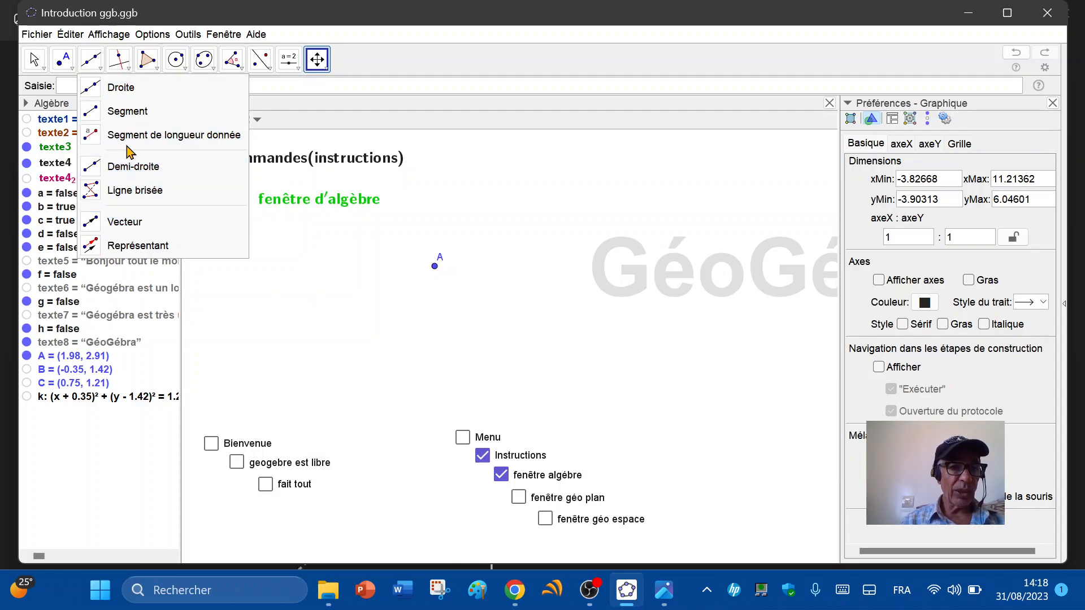
pyautogui.click(119, 61)
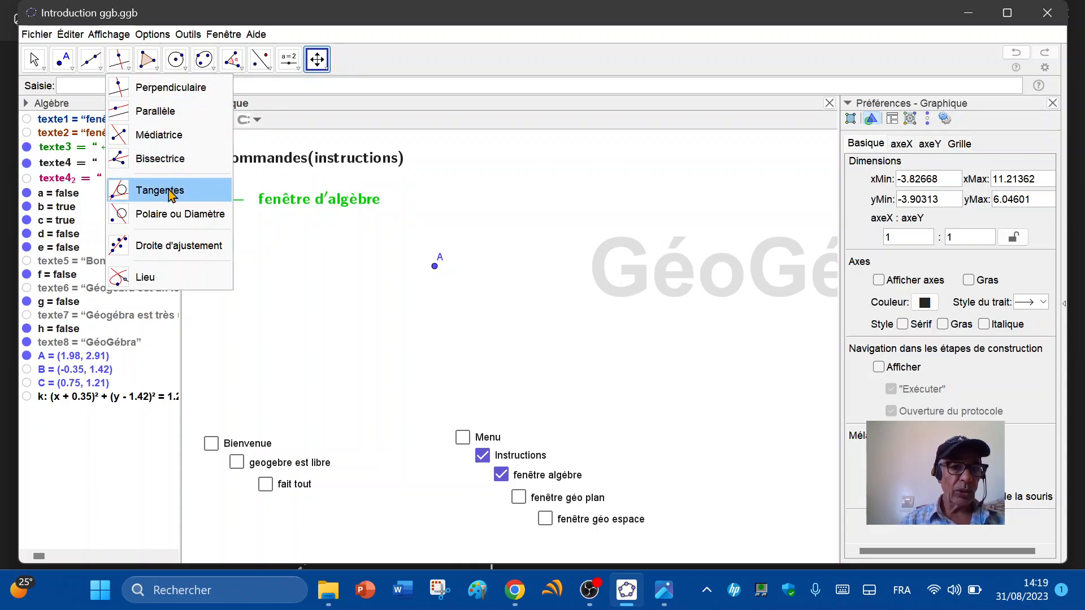
pyautogui.moveTo(152, 66)
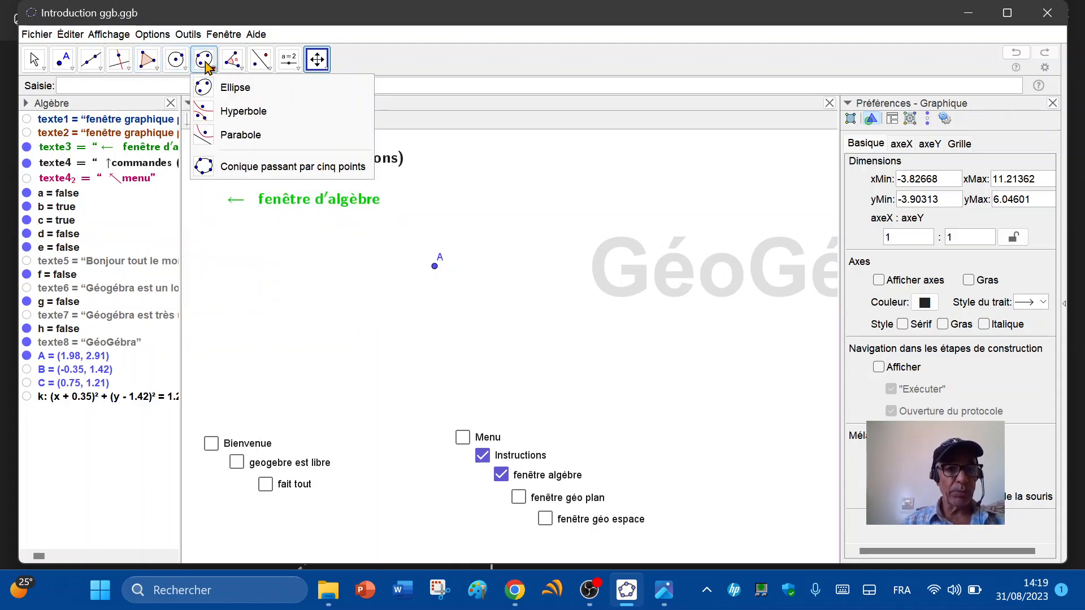
pyautogui.moveTo(264, 66)
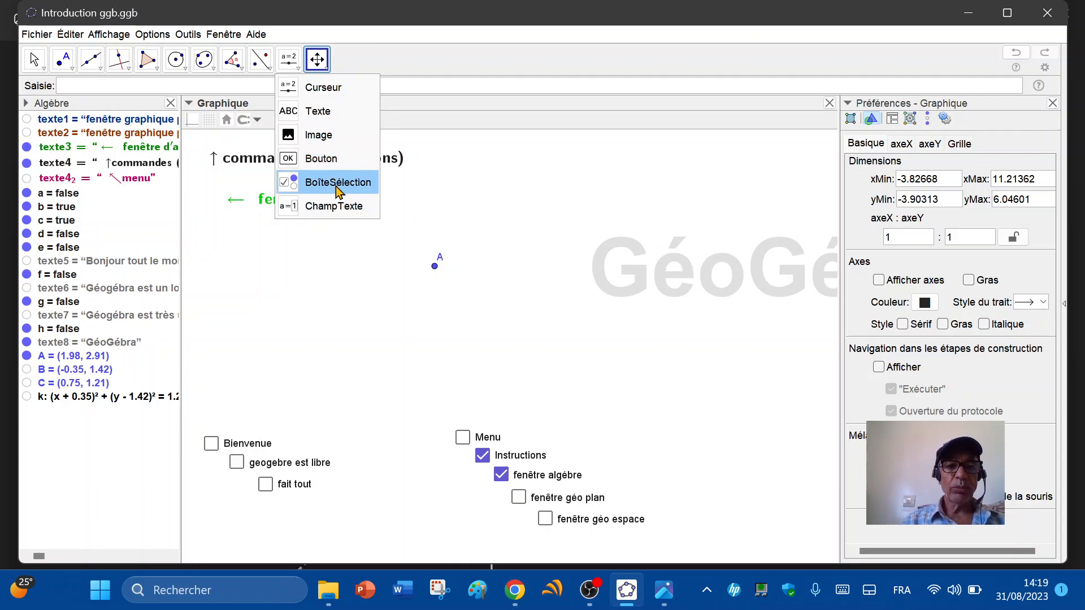
pyautogui.click(317, 59)
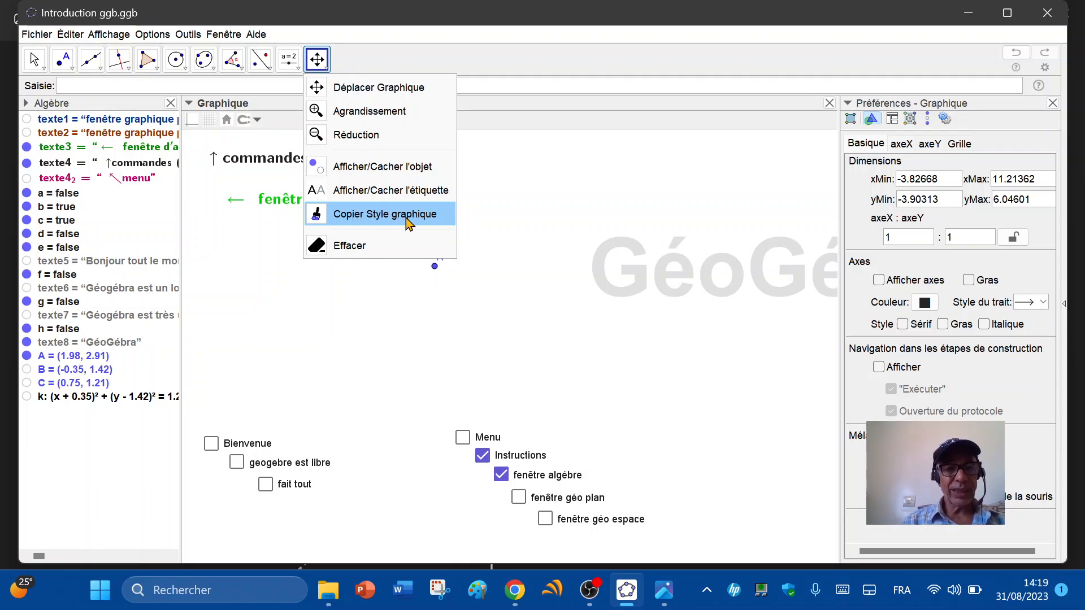
pyautogui.click(72, 68)
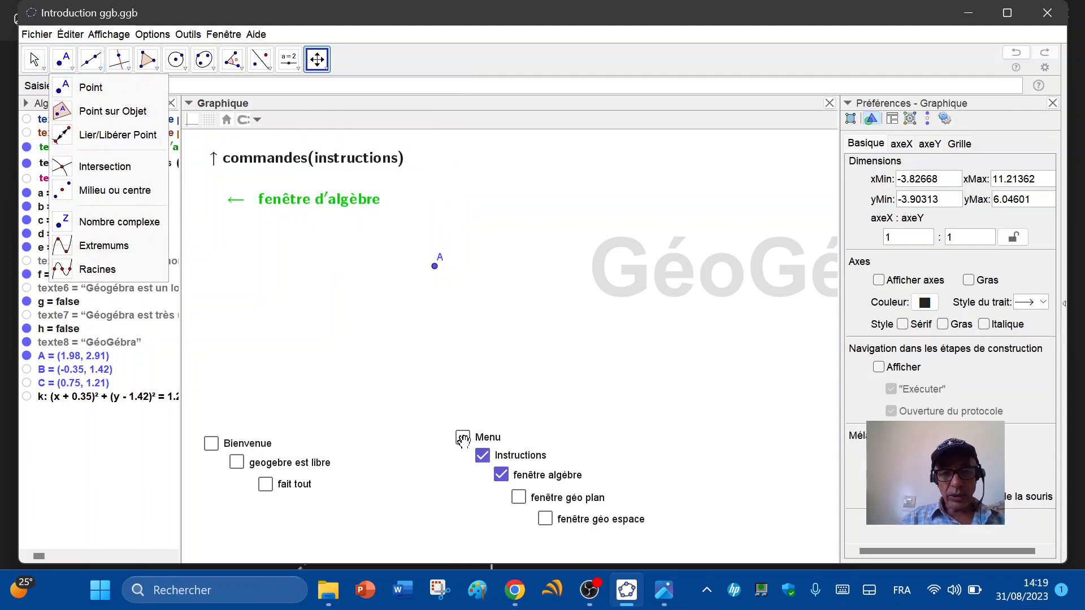
# Hide the menu, instructions and algebra window texts using their checkboxes in the graphics view
pyautogui.click(33, 59)
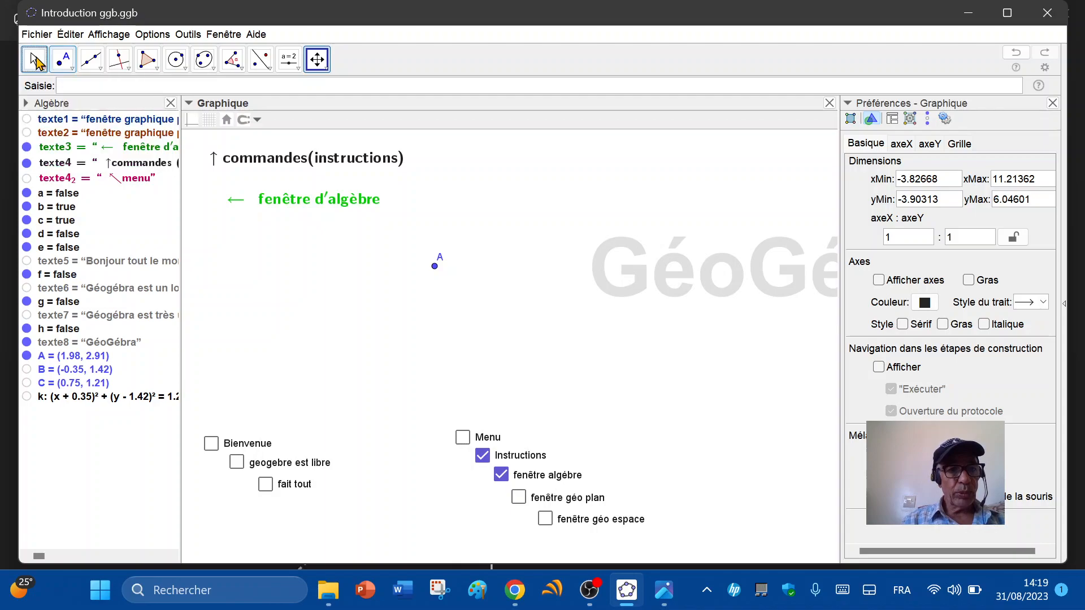
pyautogui.click(462, 438)
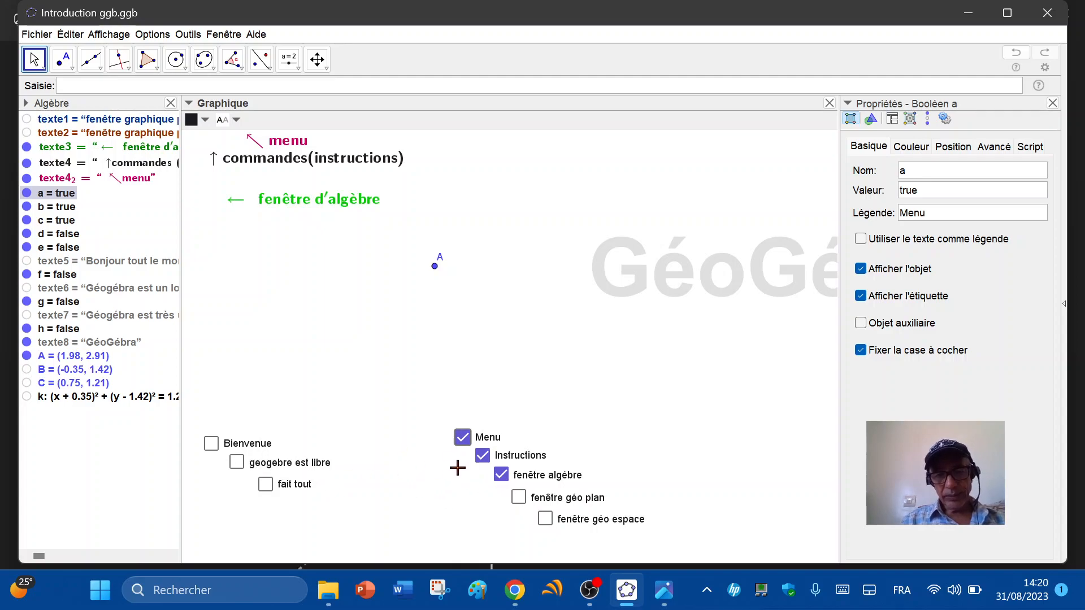
pyautogui.click(459, 443)
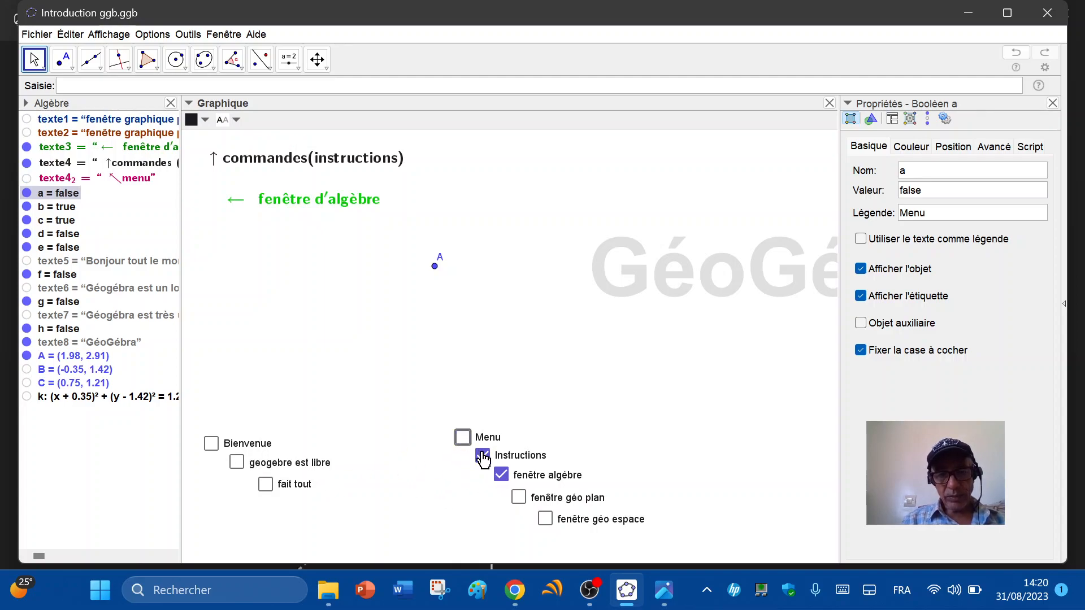
pyautogui.click(483, 458)
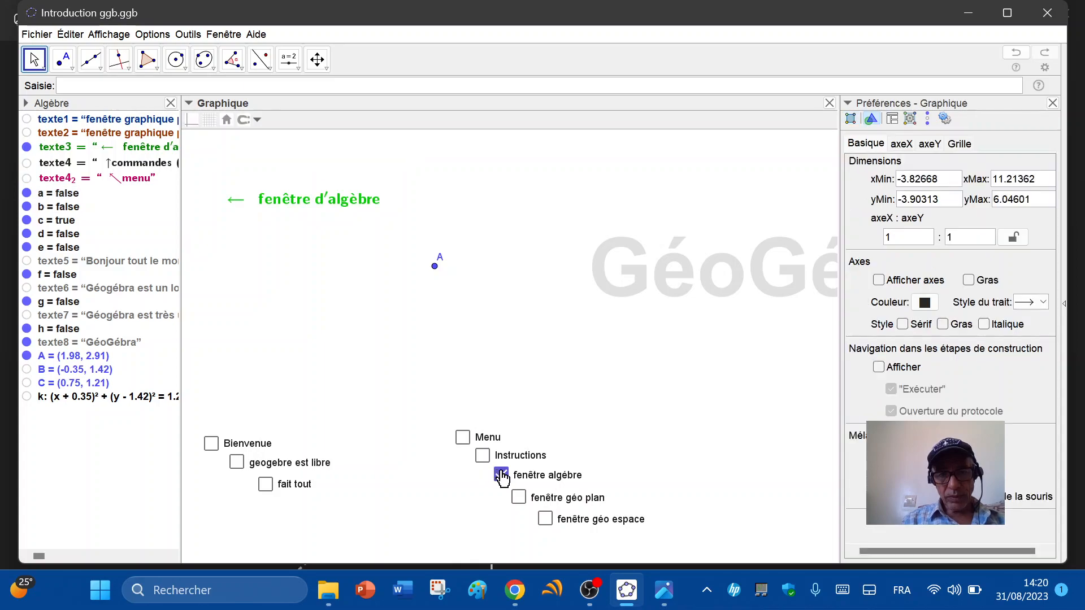
pyautogui.click(500, 472)
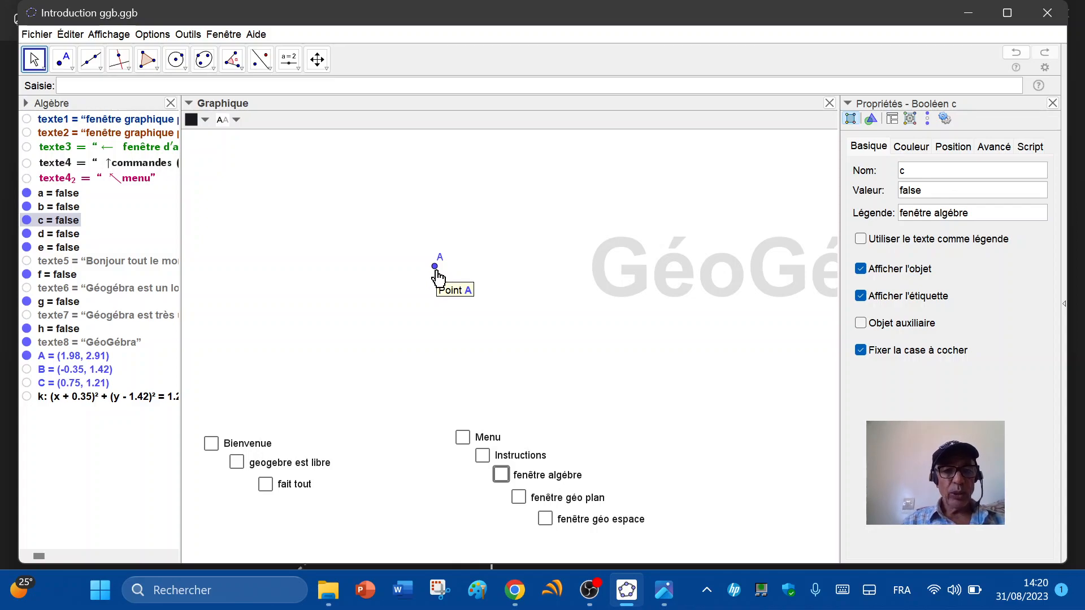
# Move point A to about (1.52, 2.11) and show circle k with its points B and C
pyautogui.moveTo(435, 267); pyautogui.dragTo(425, 294)
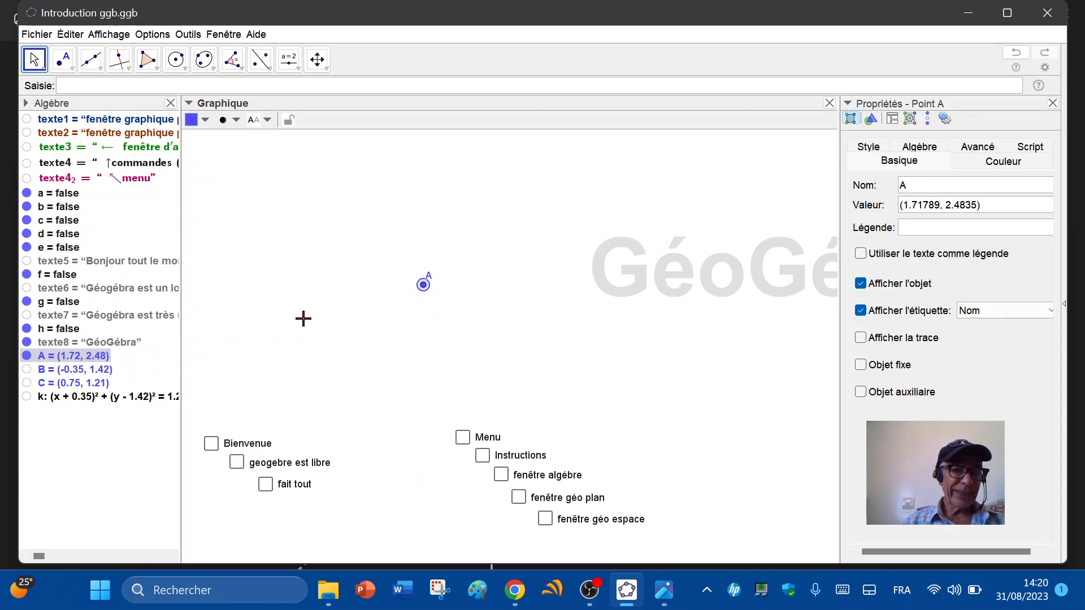
pyautogui.moveTo(423, 291)
pyautogui.mouseDown()
pyautogui.moveTo(399, 283)
pyautogui.moveTo(414, 286)
pyautogui.moveTo(399, 315)
pyautogui.moveTo(448, 235)
pyautogui.moveTo(418, 313)
pyautogui.moveTo(414, 300)
pyautogui.mouseUp()
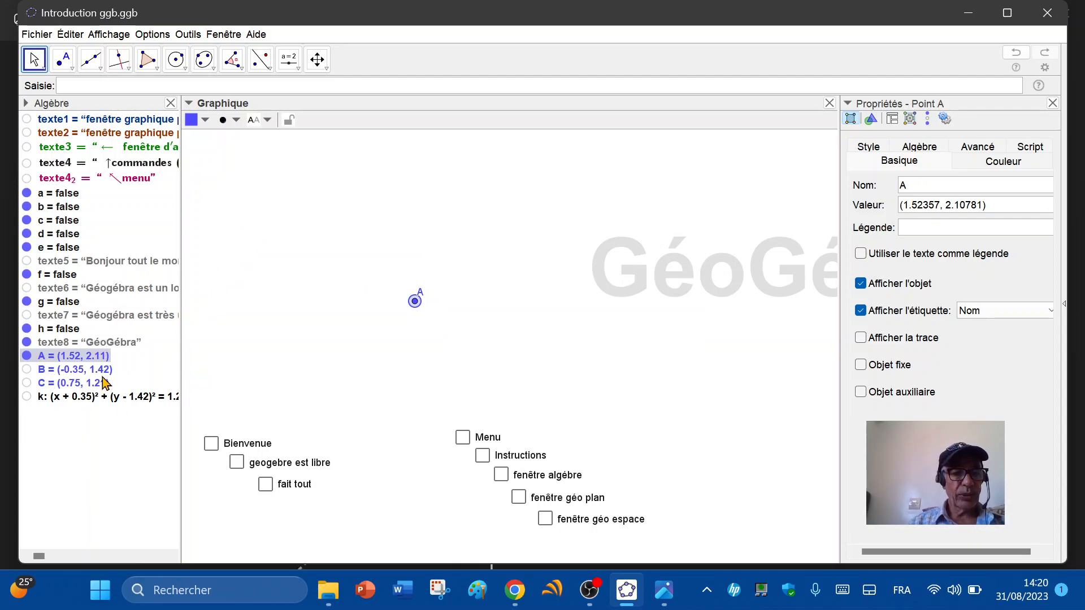
pyautogui.click(27, 397)
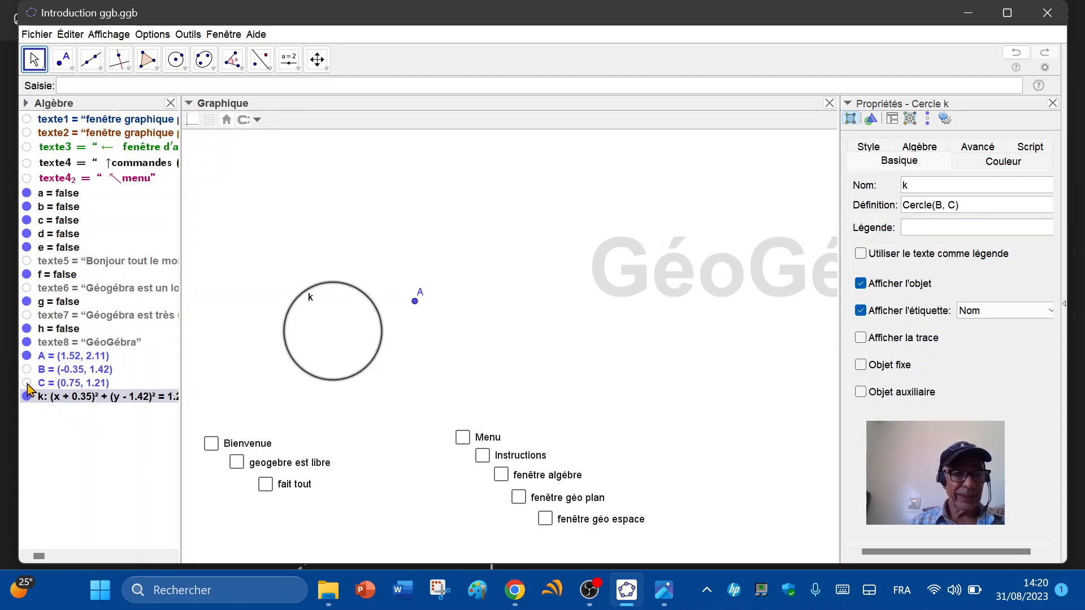
pyautogui.click(26, 384)
pyautogui.click(27, 369)
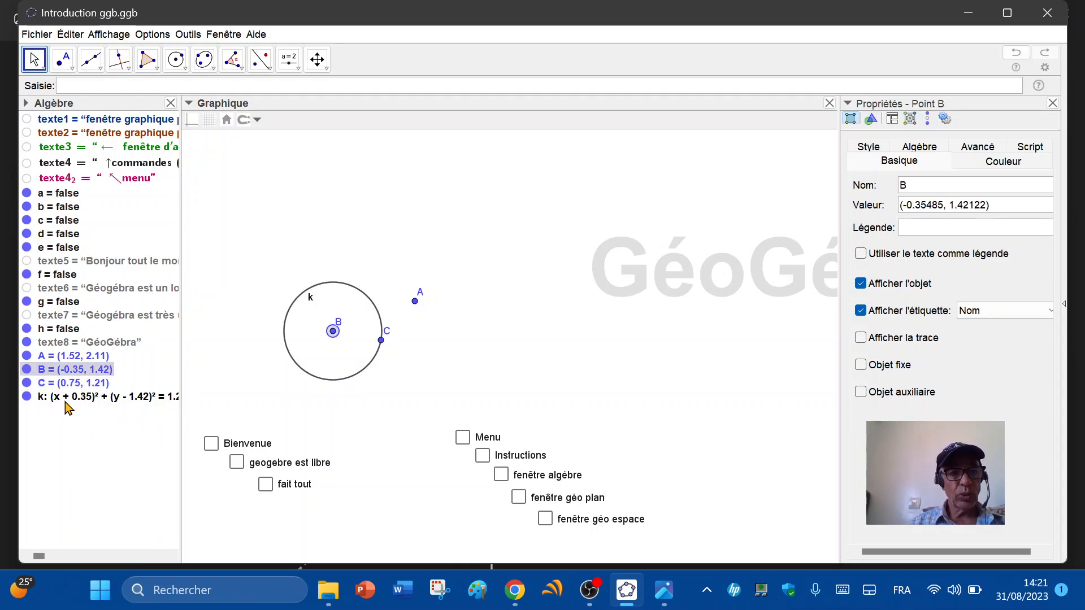
# Hide circle k and the points C, B and A
pyautogui.click(27, 397)
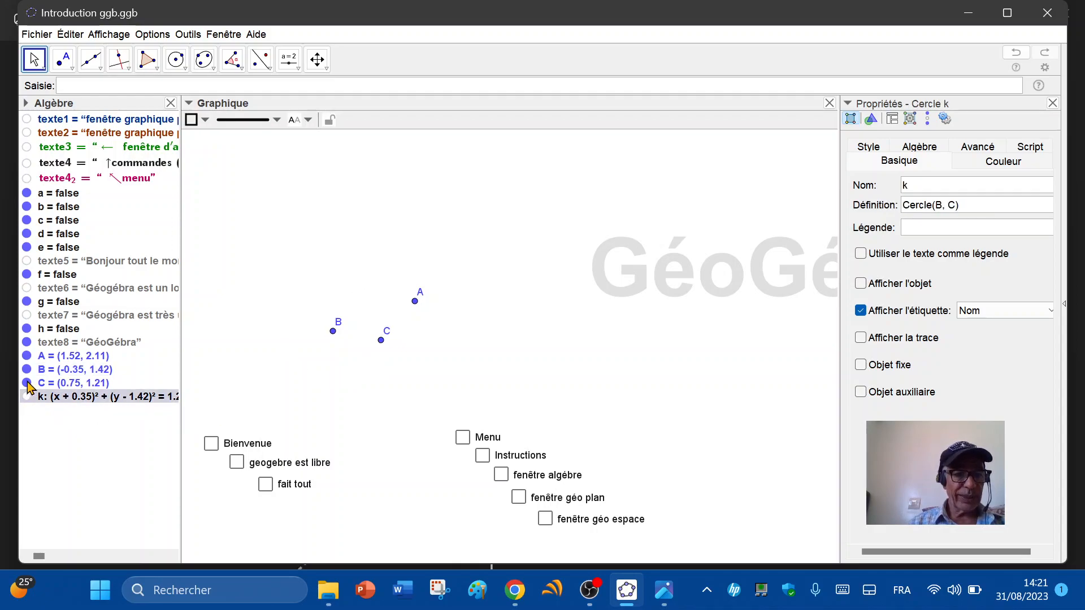
pyautogui.click(27, 383)
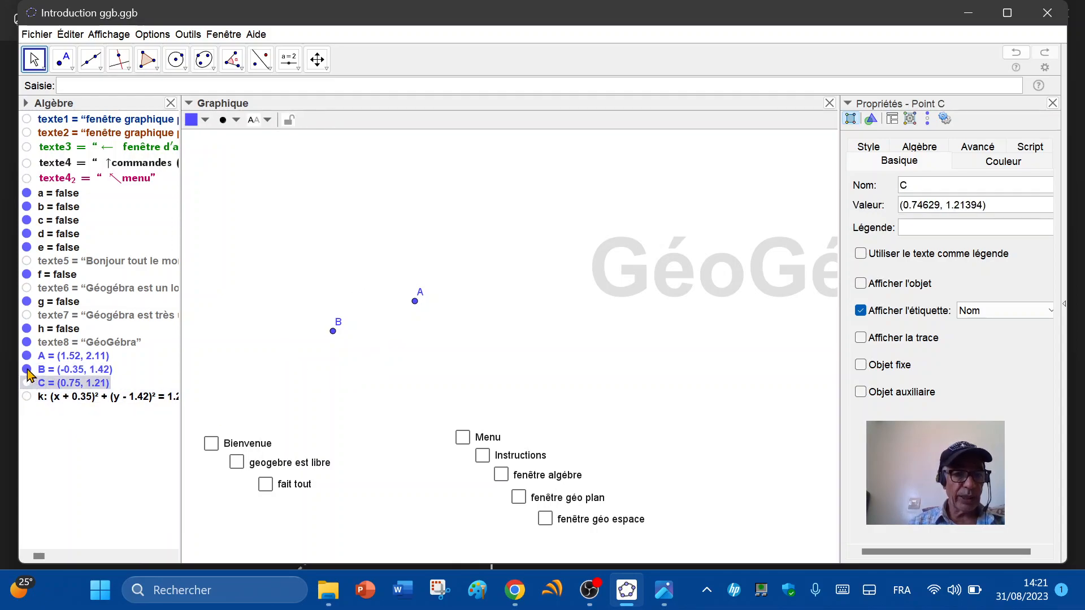
pyautogui.click(27, 370)
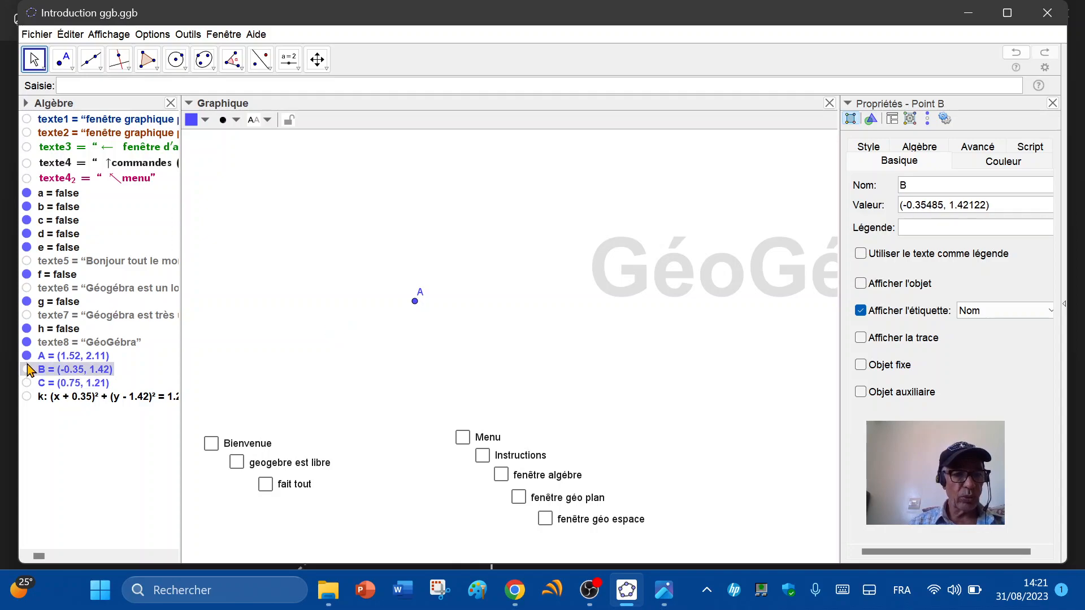
pyautogui.click(27, 356)
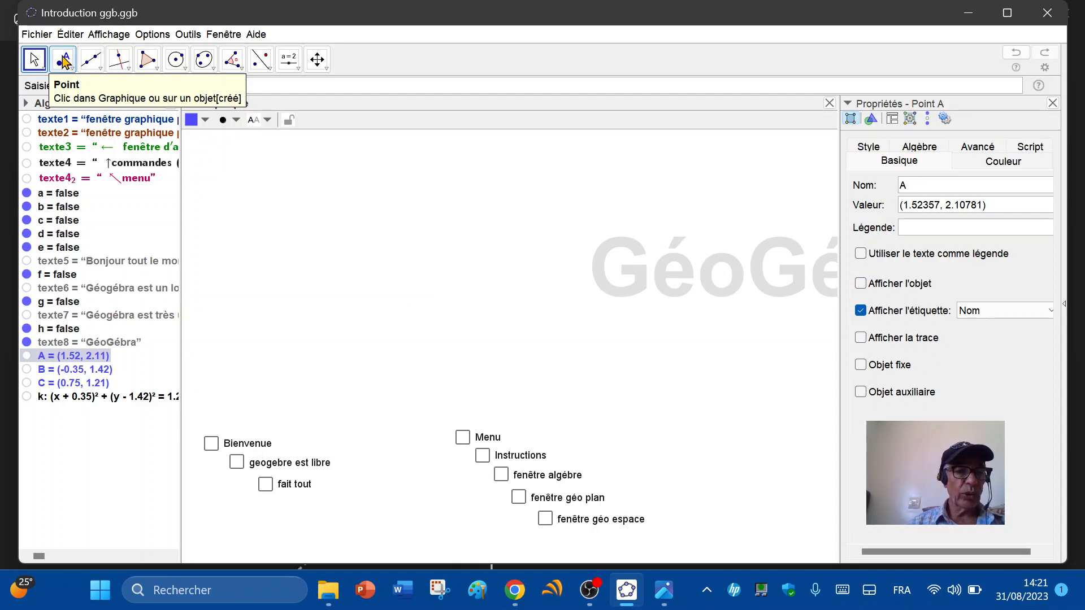
# Place four free points at about (-0.07, 4.05), (5.03, 4.34), (0.09, 0.11) and (7.66, 0.14)
pyautogui.click(63, 60)
pyautogui.click(345, 216)
pyautogui.click(567, 203)
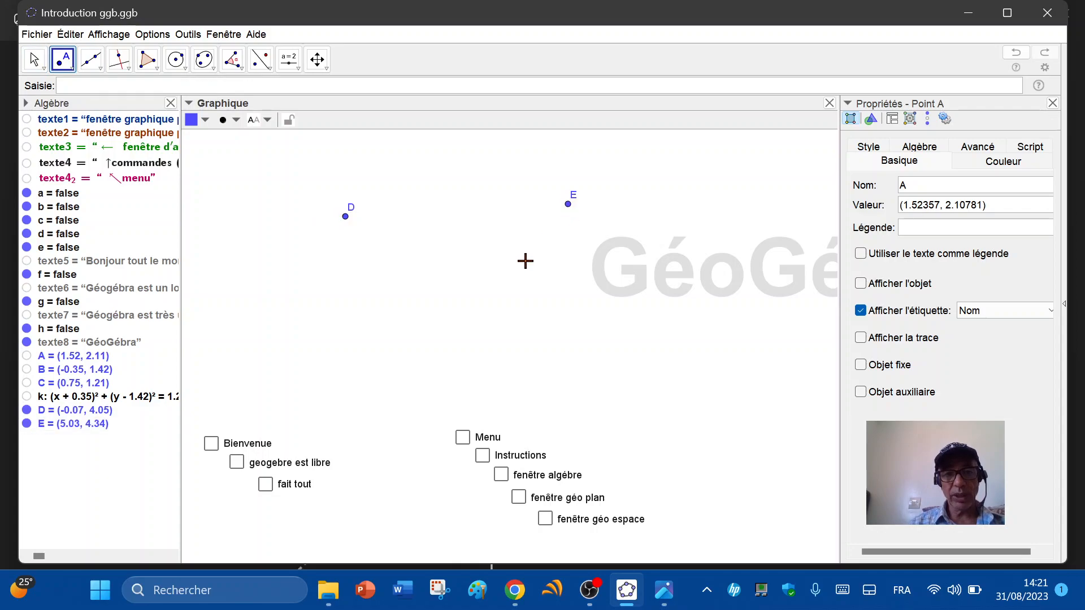
pyautogui.click(352, 388)
pyautogui.click(682, 387)
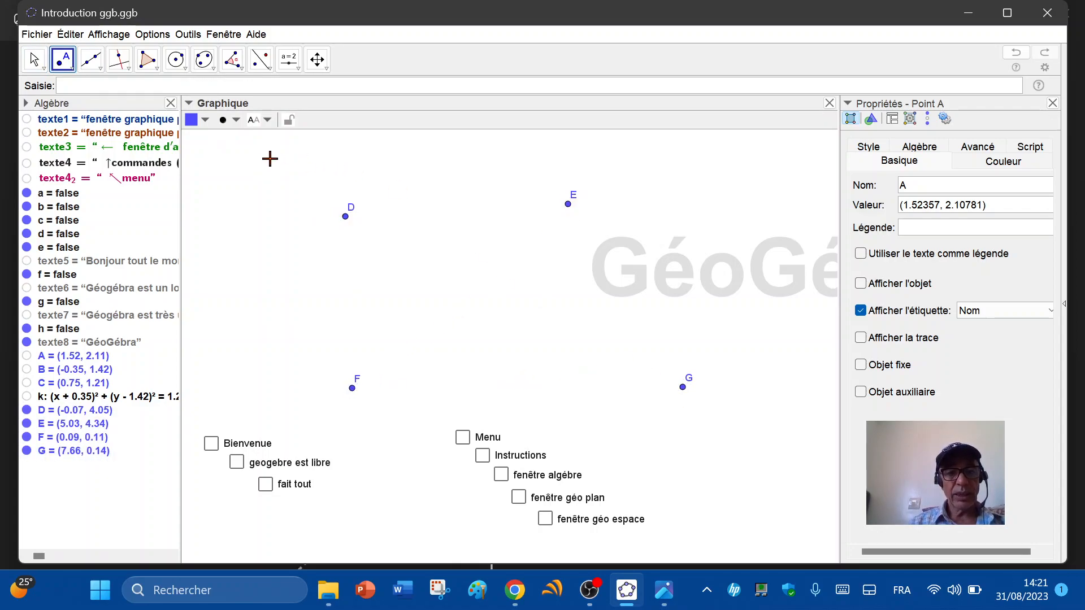
# Draw a straight line through points D and G
pyautogui.click(91, 65)
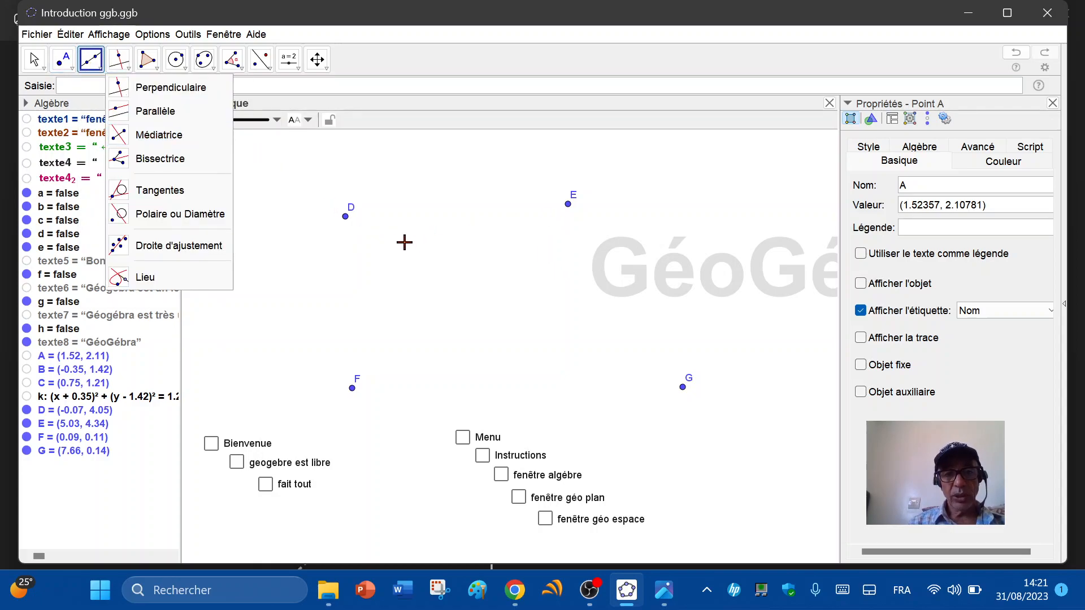
pyautogui.click(346, 217)
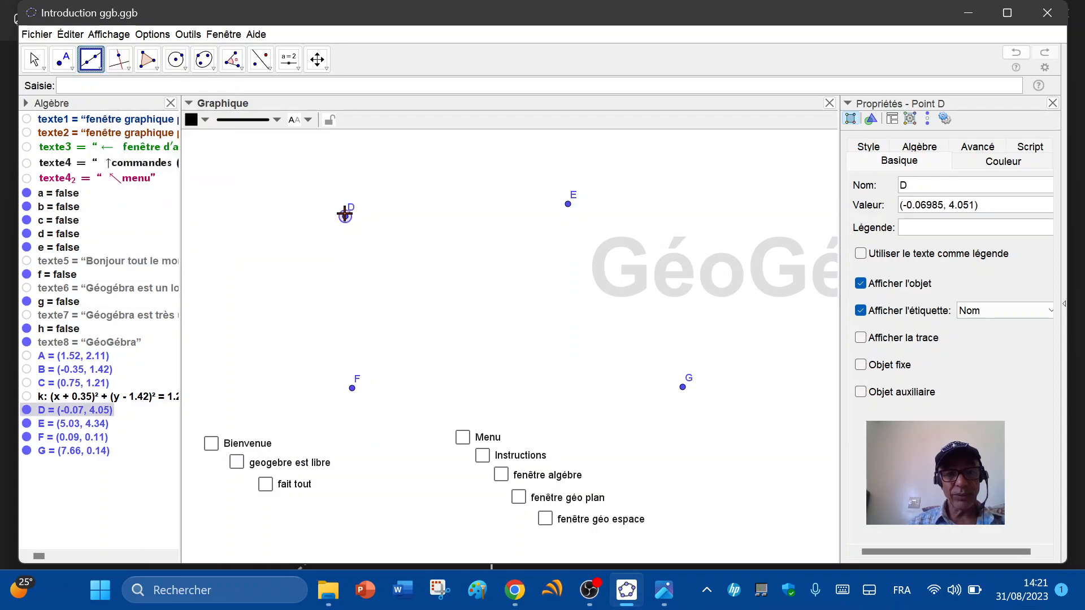
pyautogui.click(683, 387)
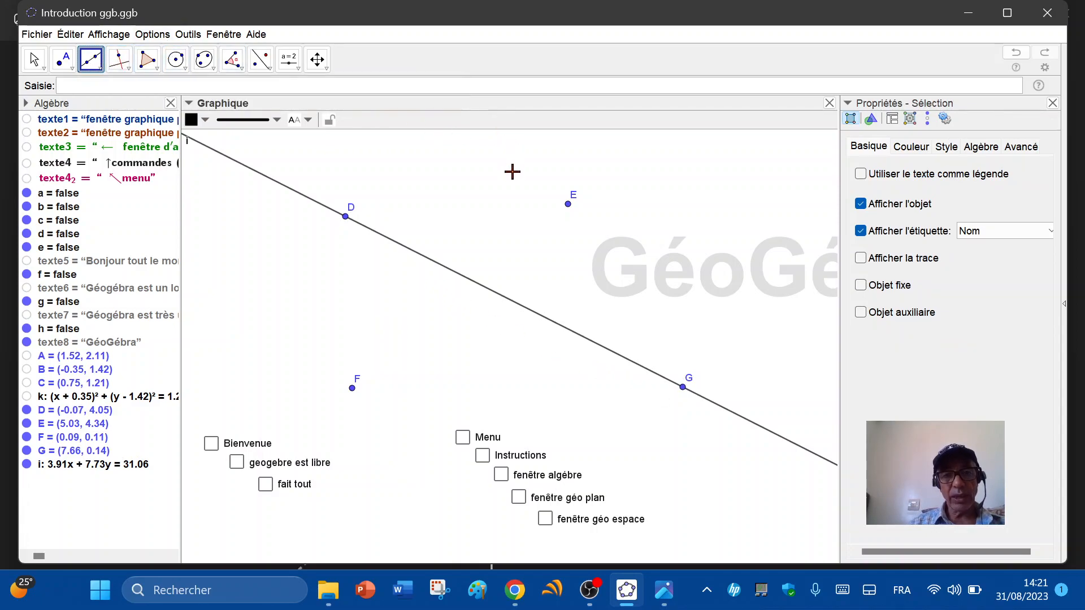
# Draw a second line through new points at about (3.76, 5.07) and (5.05, -0.63) and mark its intersection with line DG
pyautogui.click(512, 172)
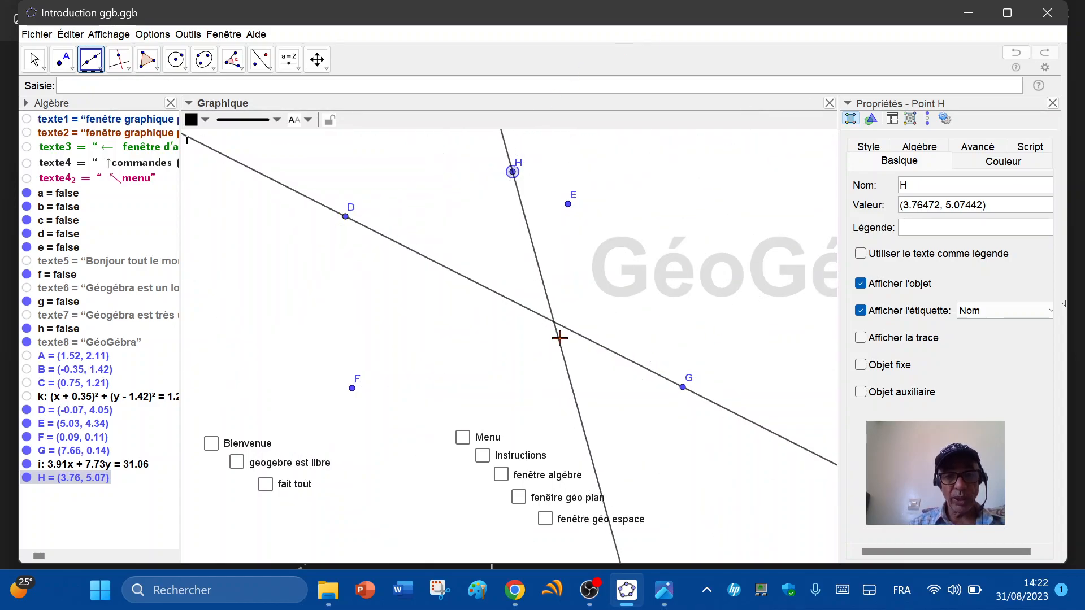
pyautogui.click(569, 420)
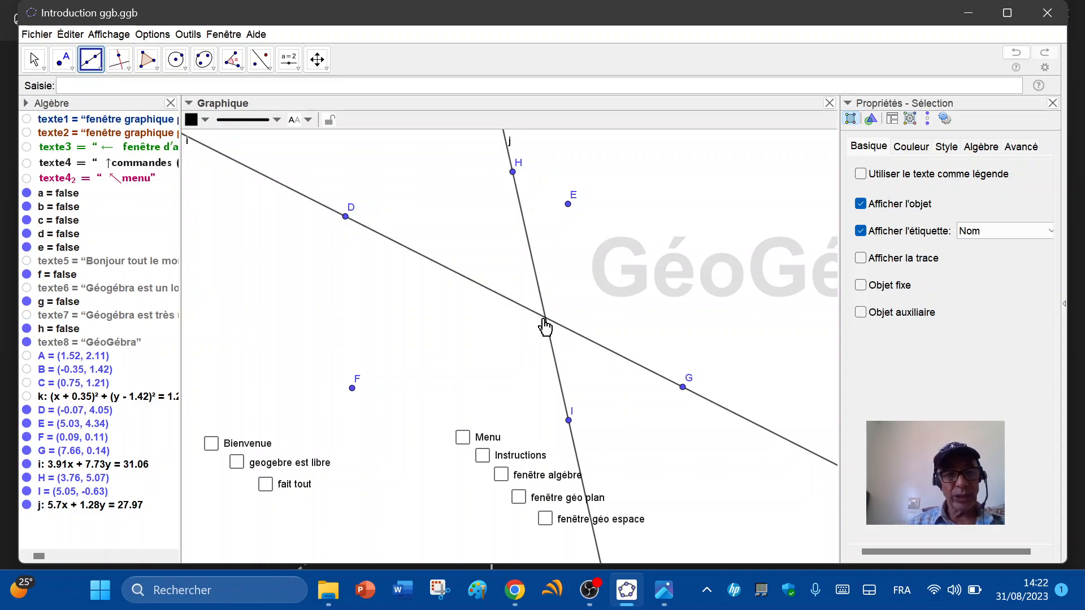
pyautogui.click(72, 72)
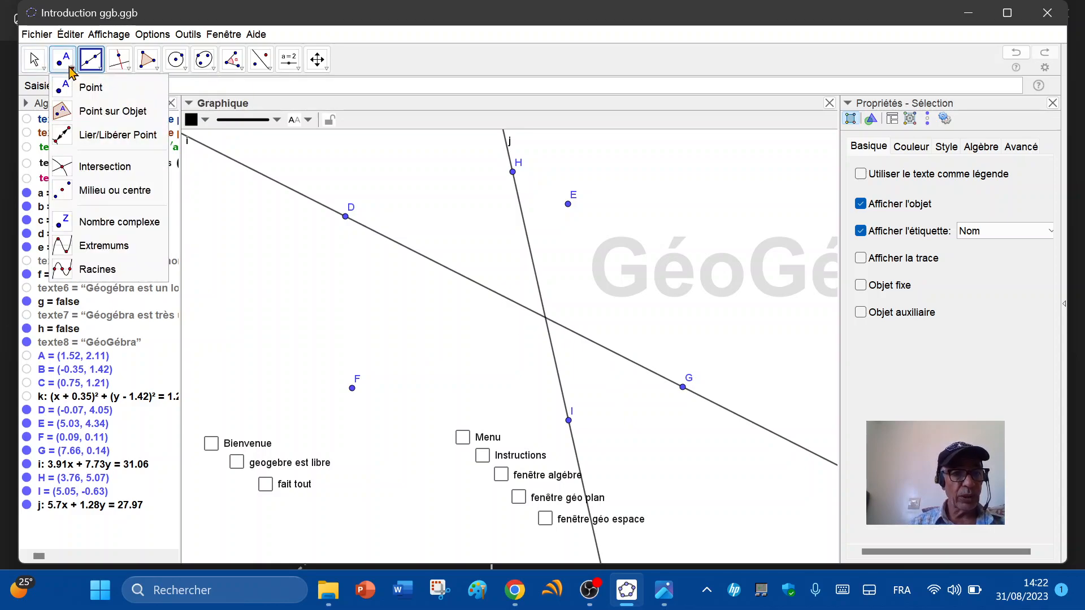
pyautogui.click(82, 165)
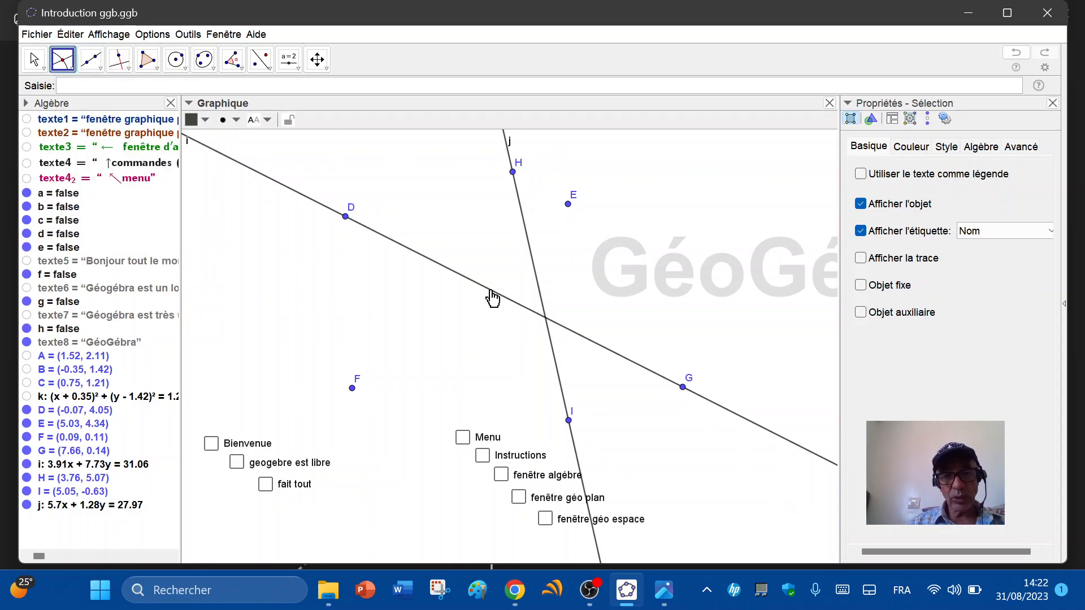
pyautogui.click(491, 291)
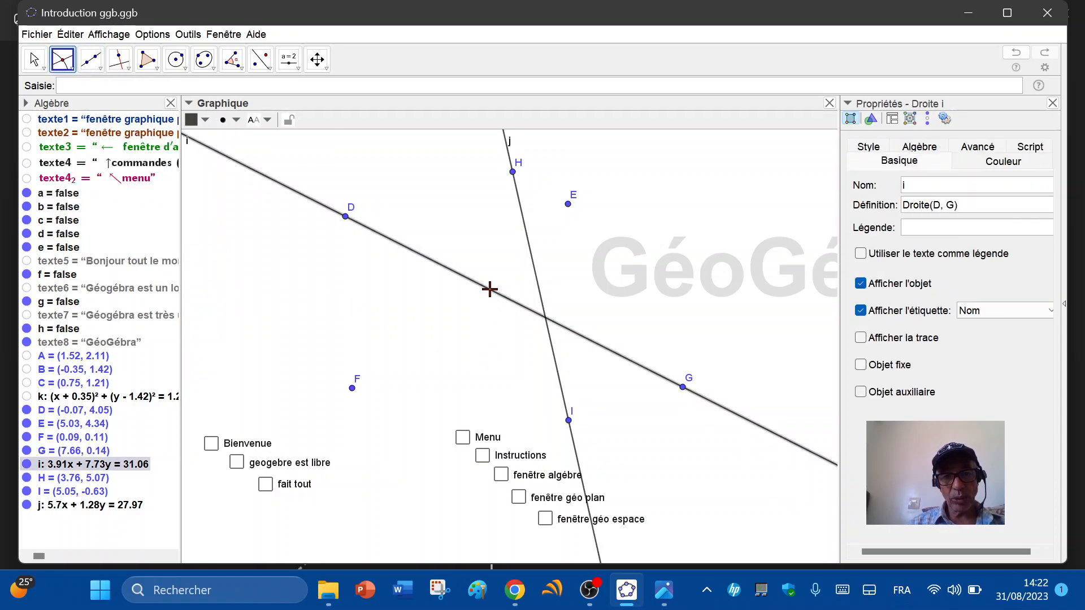
pyautogui.click(533, 268)
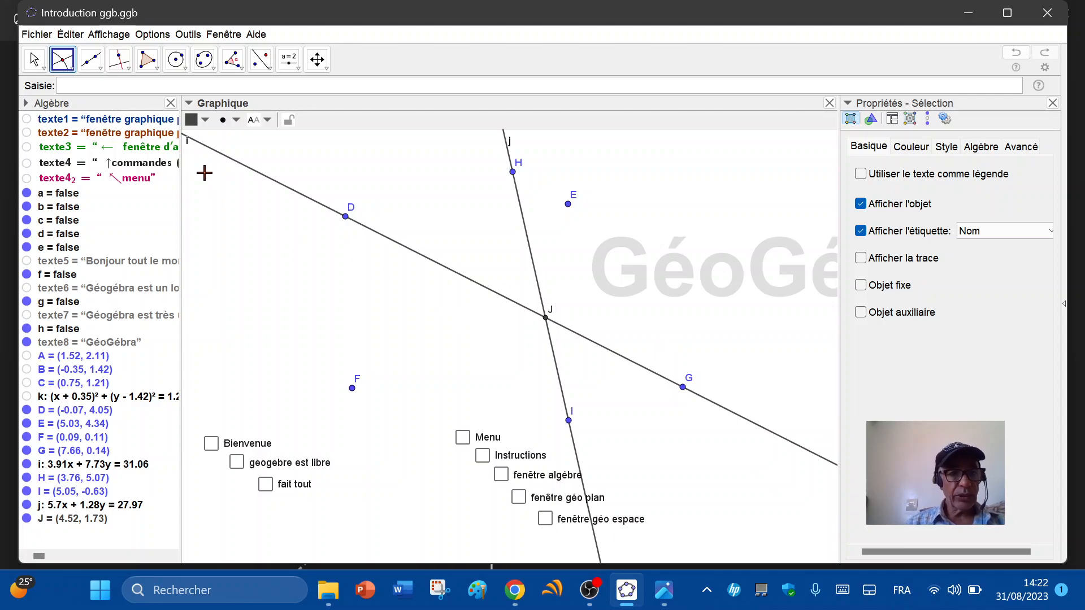
# Draw a circle centred at point F passing through a new point at about (1.8, 1.45)
pyautogui.click(177, 59)
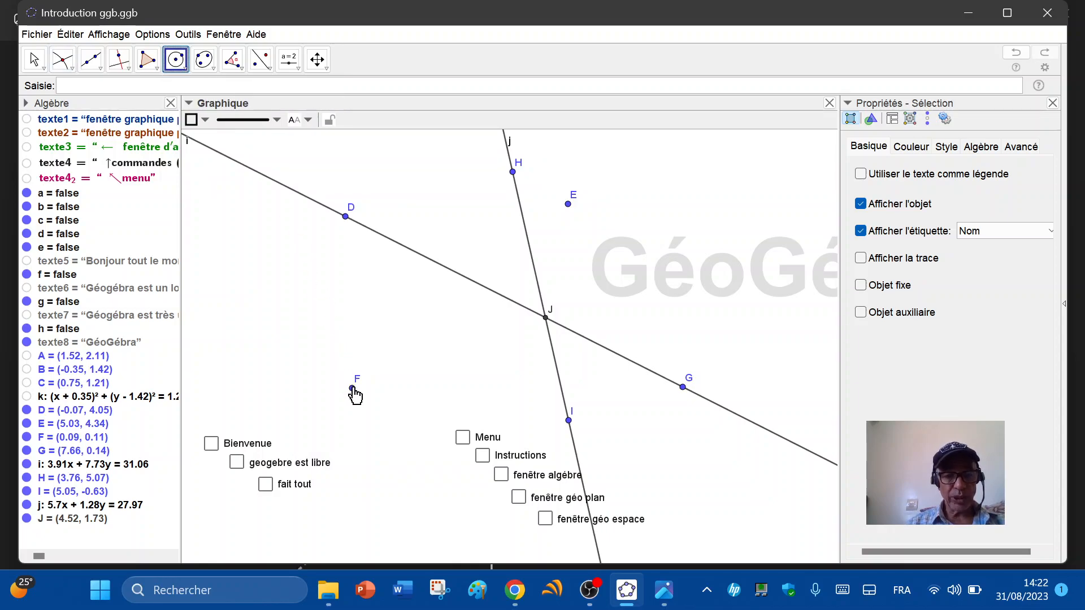
pyautogui.click(352, 388)
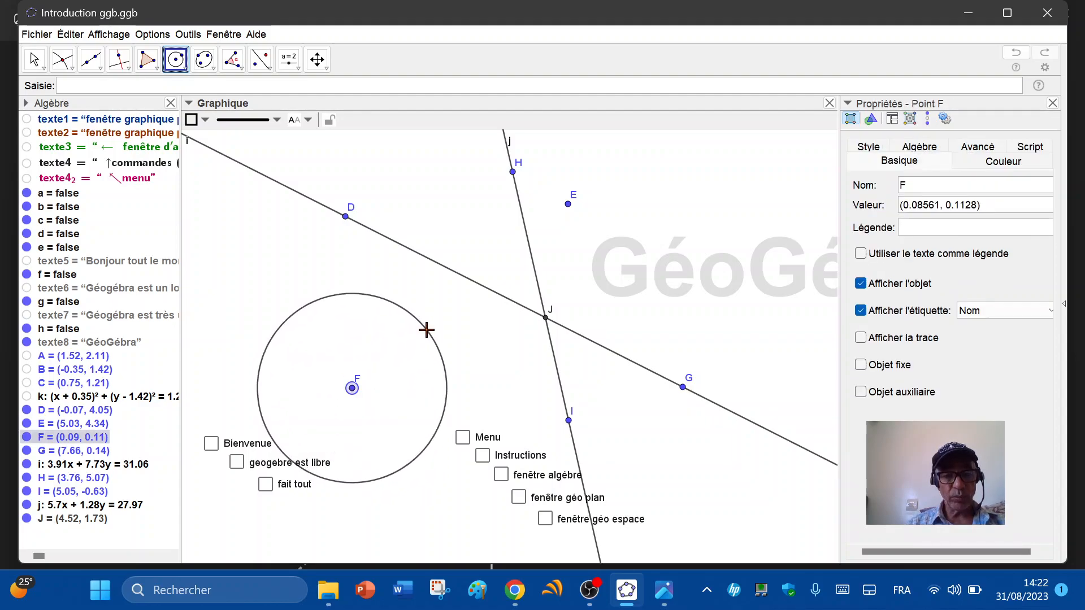
pyautogui.click(426, 330)
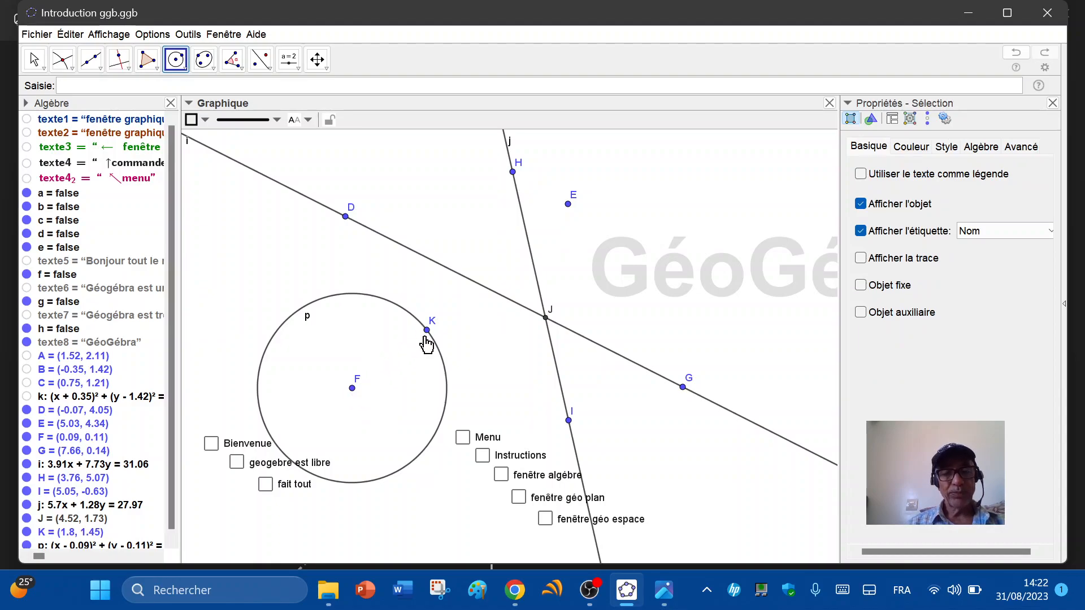
# Draw a circle centred at point E with a radius of 5
pyautogui.click(186, 72)
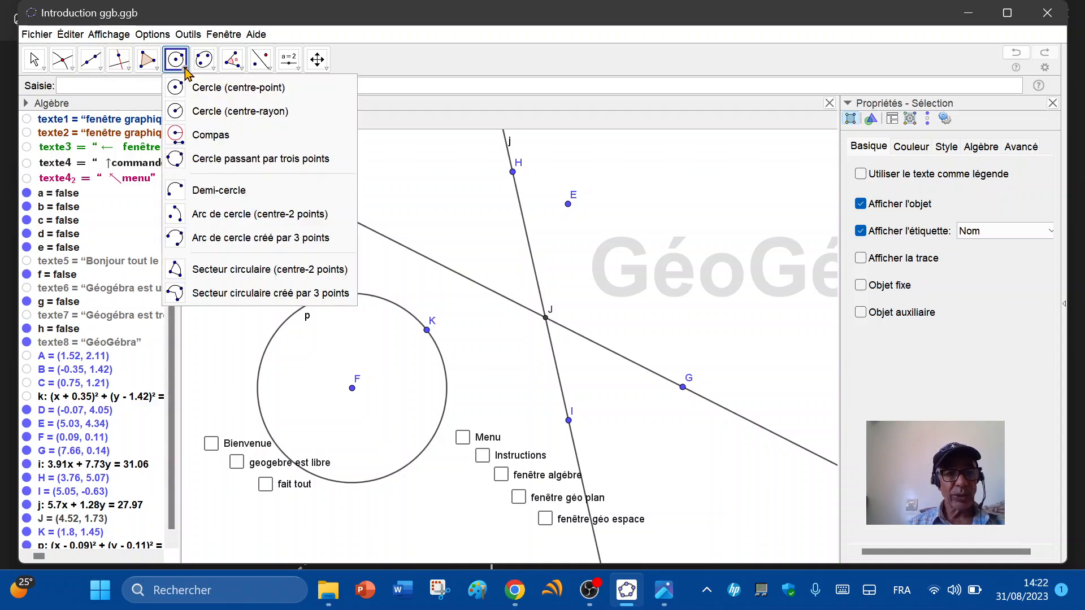
pyautogui.click(255, 117)
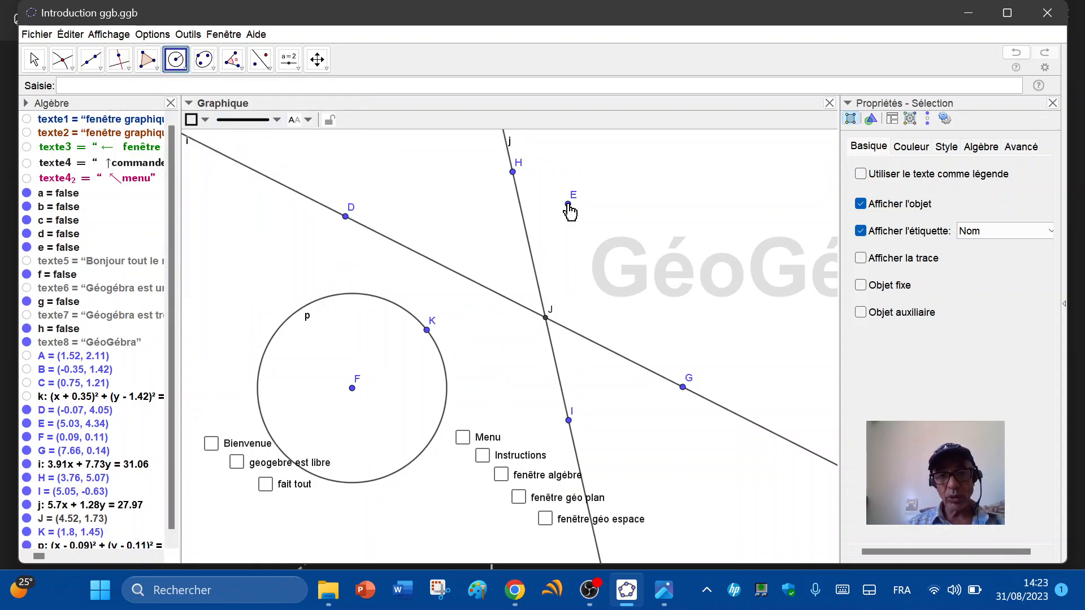
pyautogui.click(568, 204)
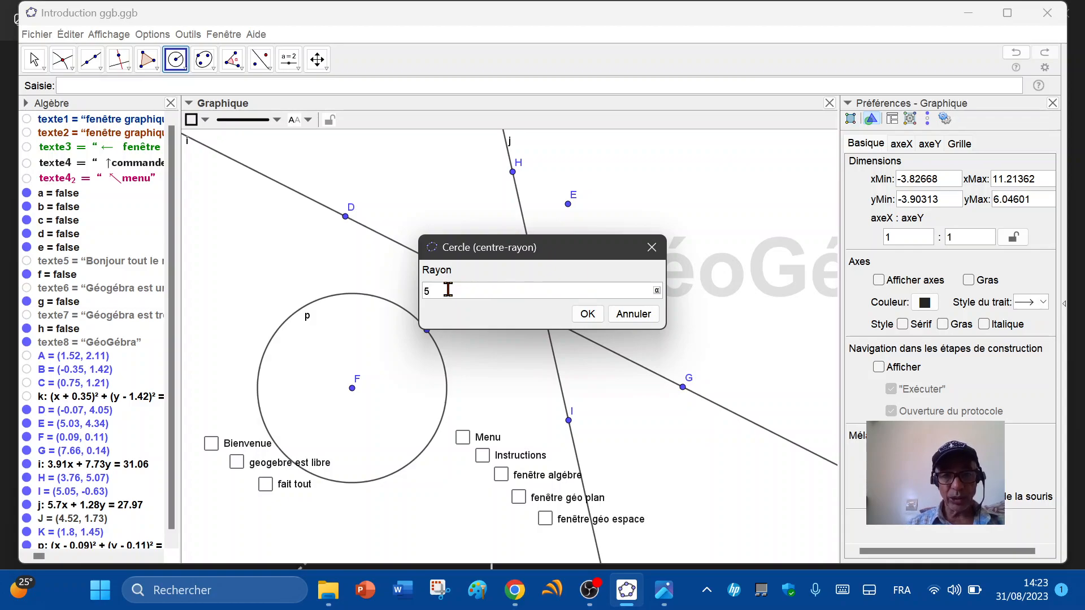
pyautogui.click(585, 318)
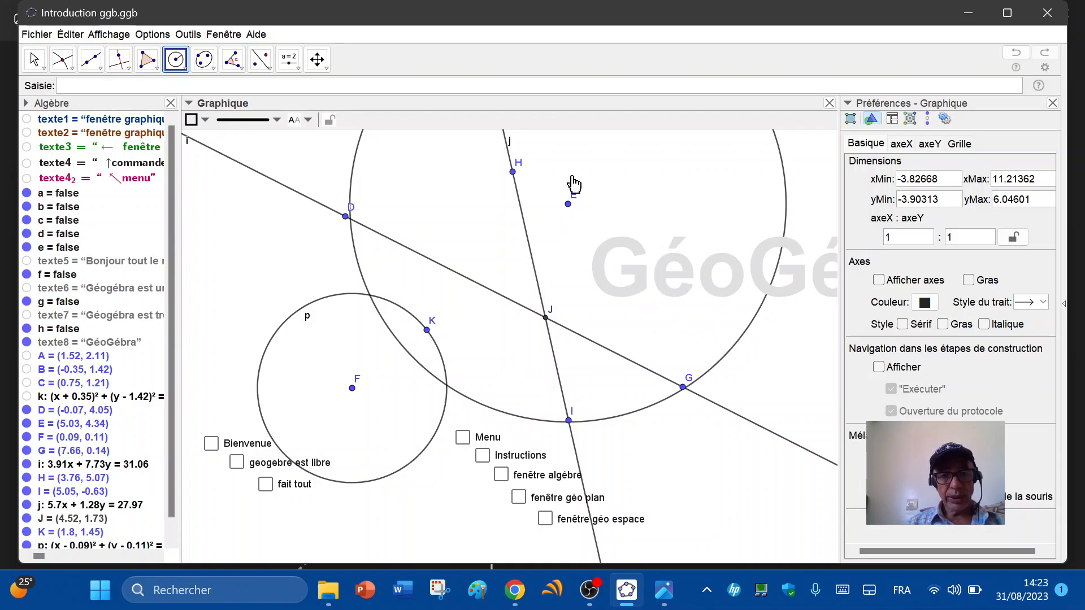
# Draw a smaller circle centred at point E and undo it
pyautogui.click(470, 282)
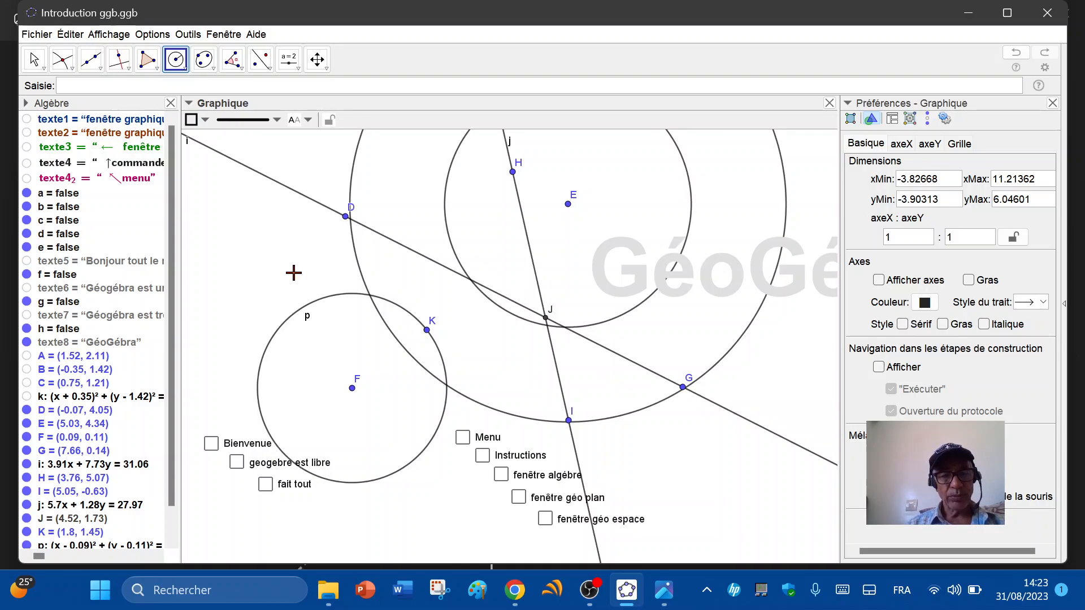
pyautogui.click(34, 60)
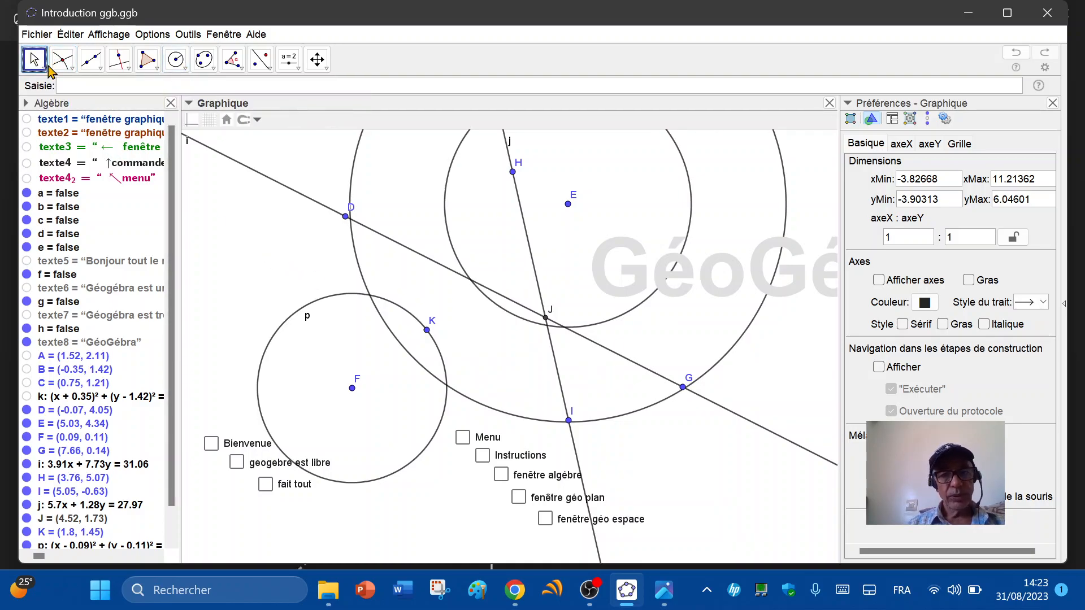
pyautogui.click(70, 36)
pyautogui.click(89, 53)
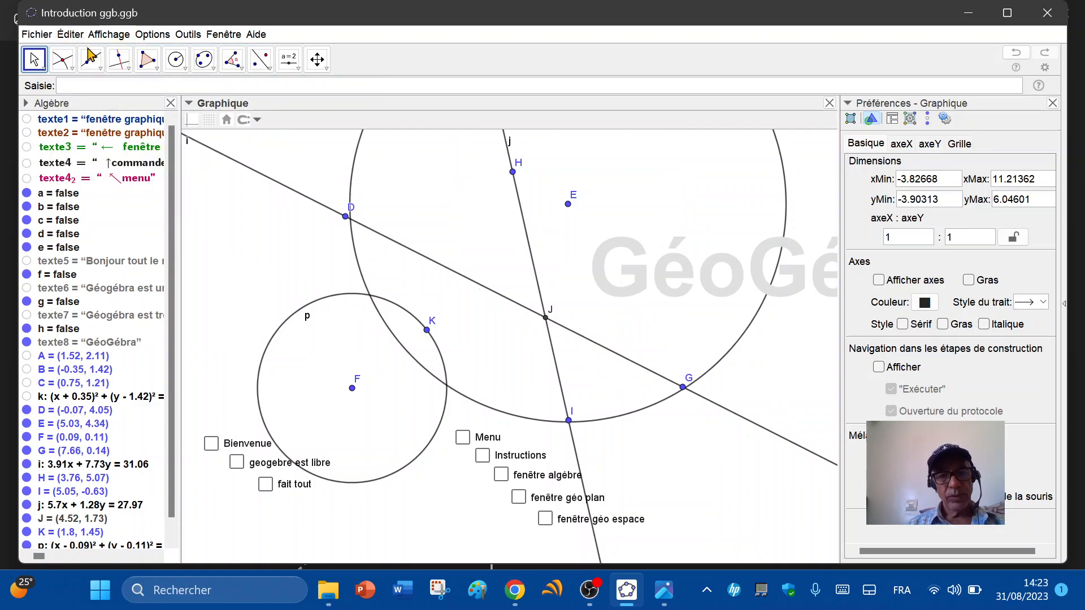
# Hide the line through D and G and show it again
pyautogui.rightClick(466, 279)
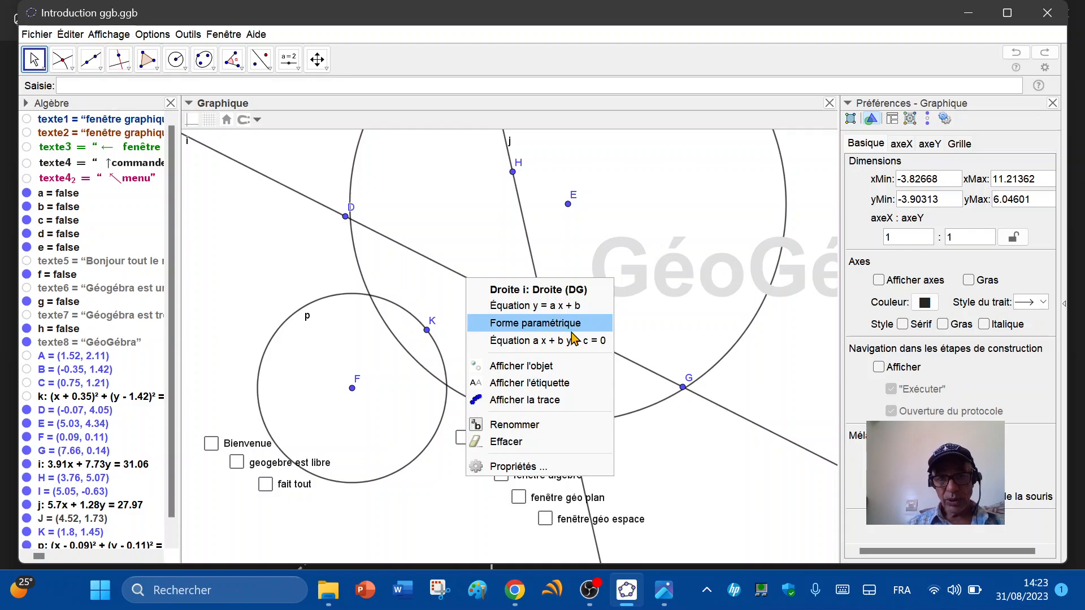
pyautogui.click(544, 369)
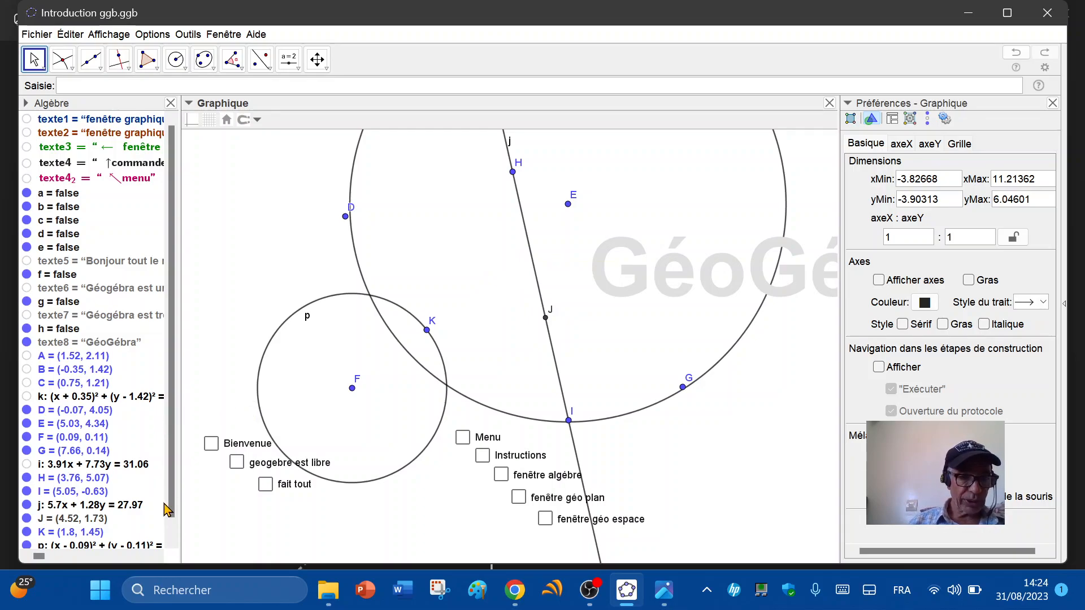
pyautogui.scroll(-1, 168, 508)
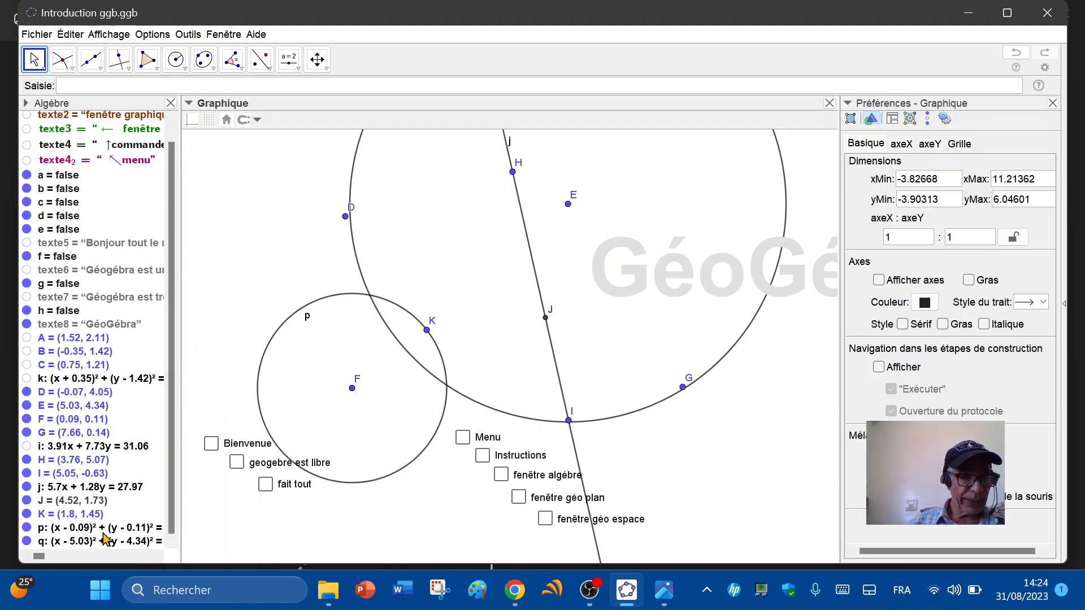
pyautogui.click(30, 446)
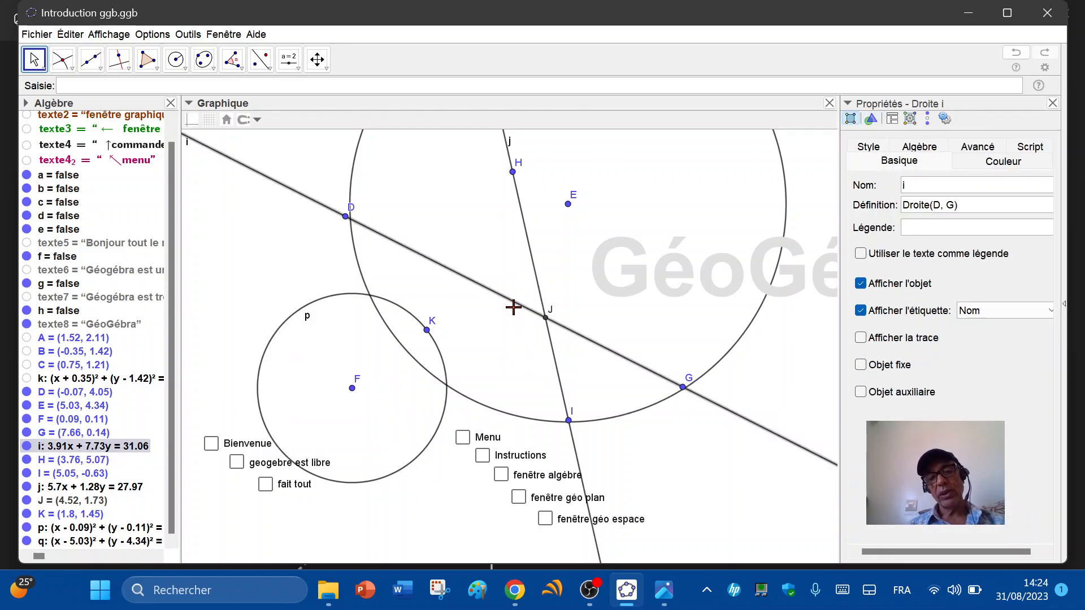
# Format the line through D and G with a line thickness of 7, a dotted line style and the red colour #CC0000
pyautogui.rightClick(602, 353)
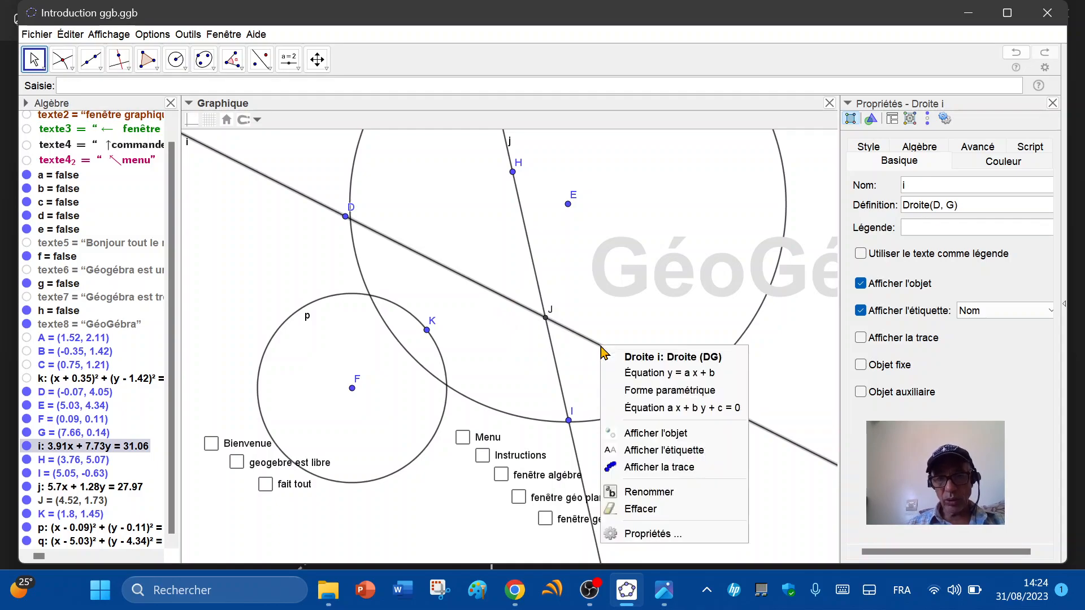
pyautogui.click(650, 533)
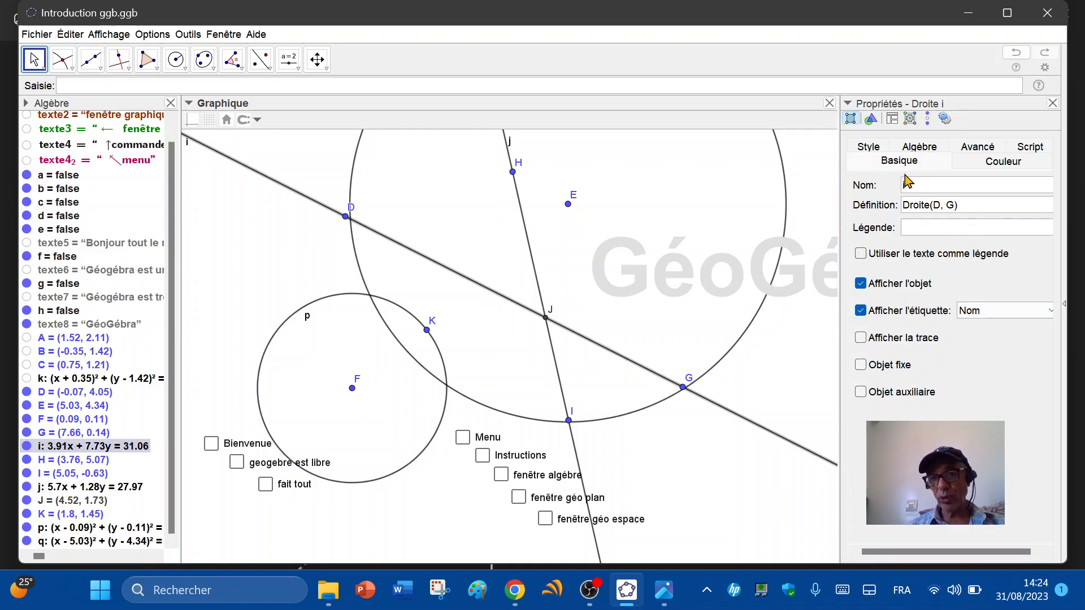
pyautogui.click(869, 148)
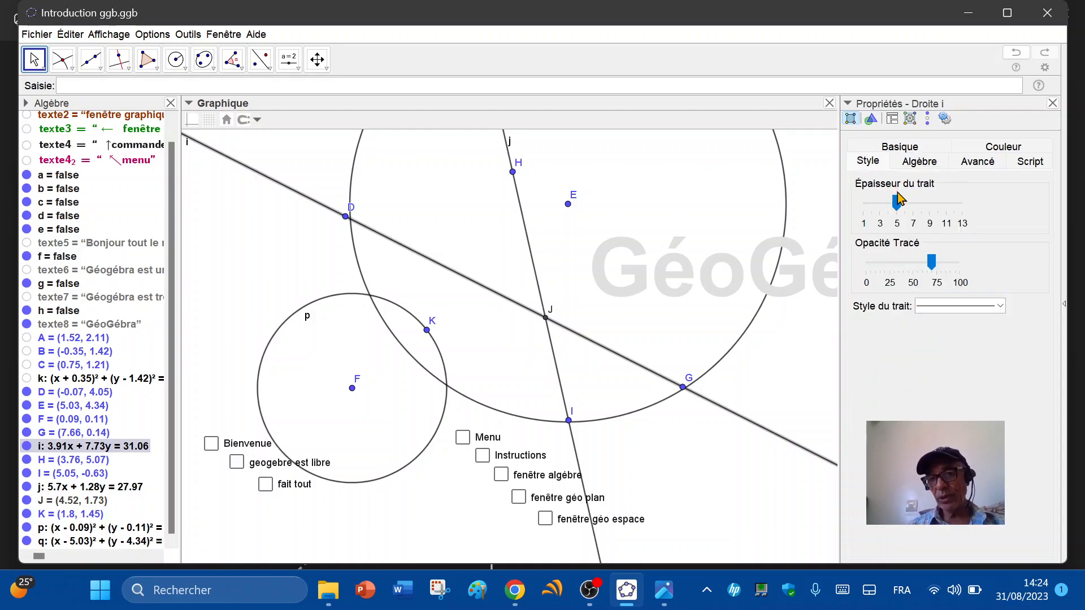
pyautogui.click(897, 203)
pyautogui.moveTo(898, 207)
pyautogui.mouseDown()
pyautogui.moveTo(956, 208)
pyautogui.moveTo(883, 219)
pyautogui.moveTo(927, 214)
pyautogui.moveTo(891, 220)
pyautogui.moveTo(917, 214)
pyautogui.mouseUp()
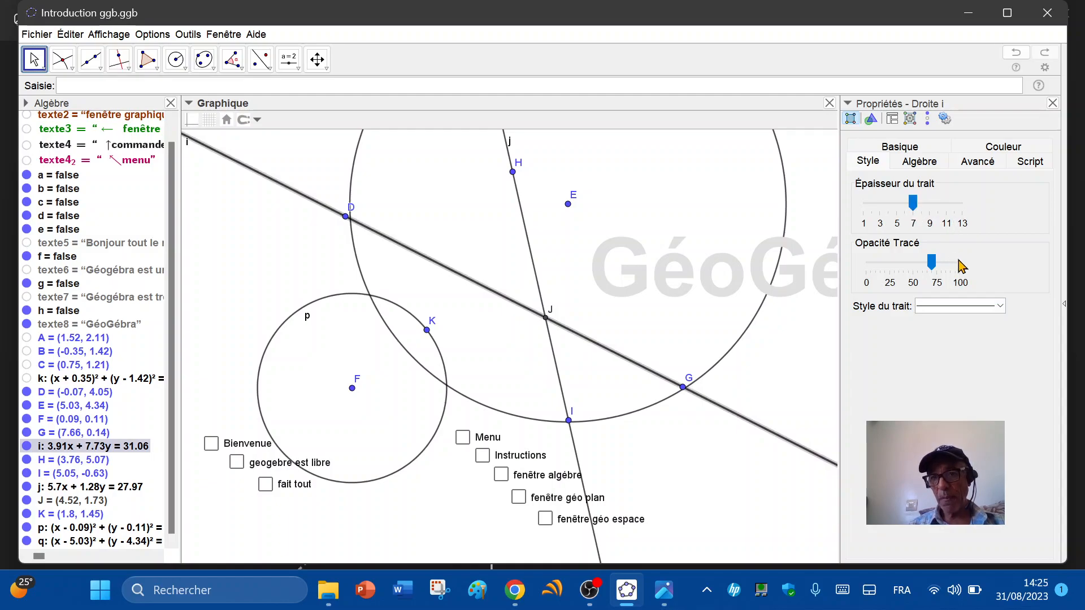
pyautogui.click(1003, 308)
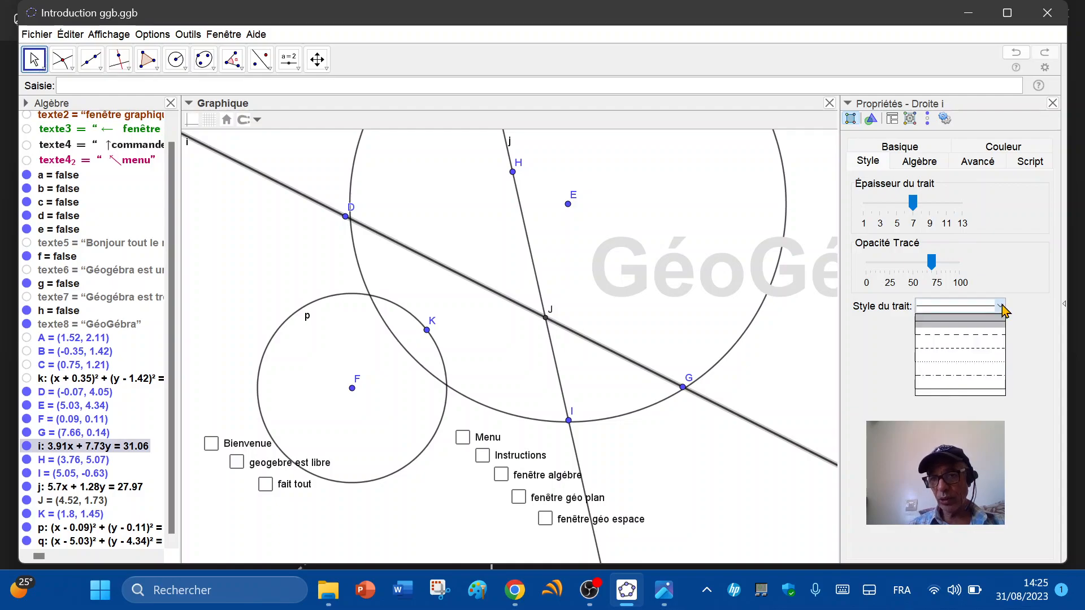
pyautogui.click(983, 365)
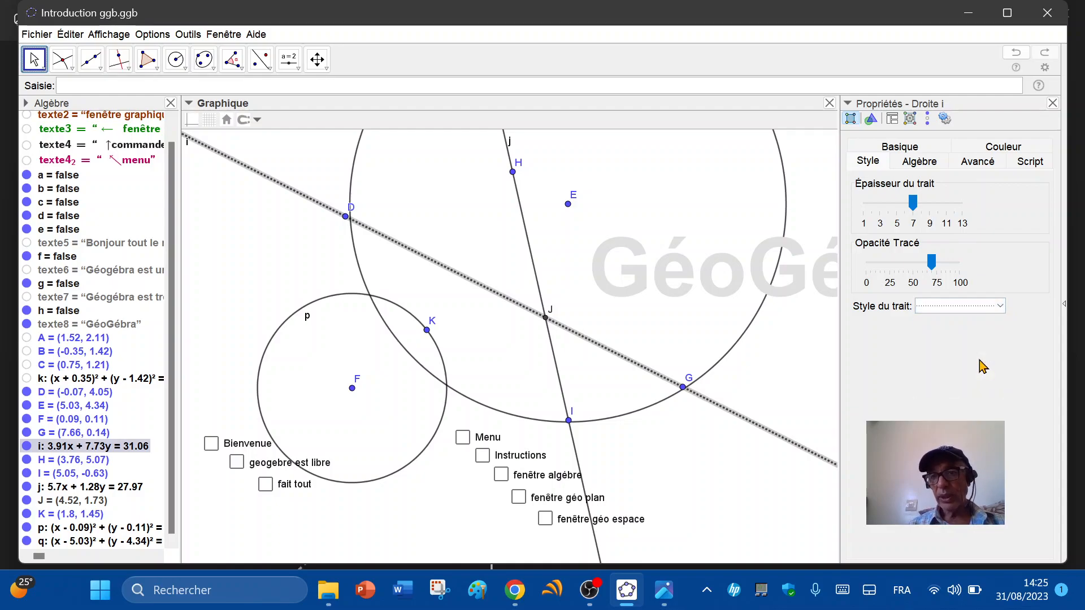
pyautogui.click(1002, 153)
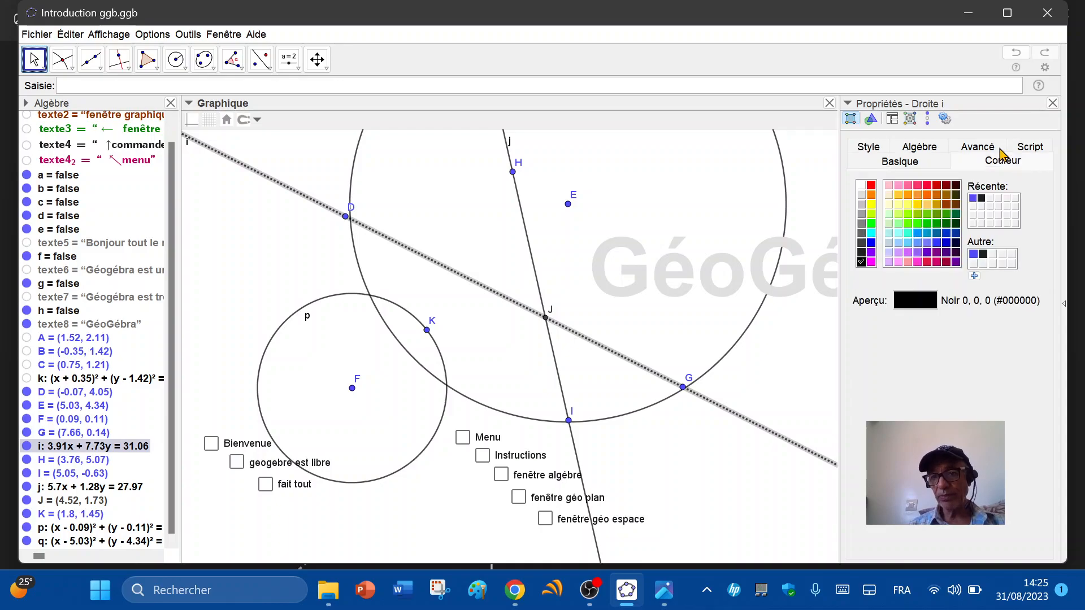
pyautogui.click(936, 186)
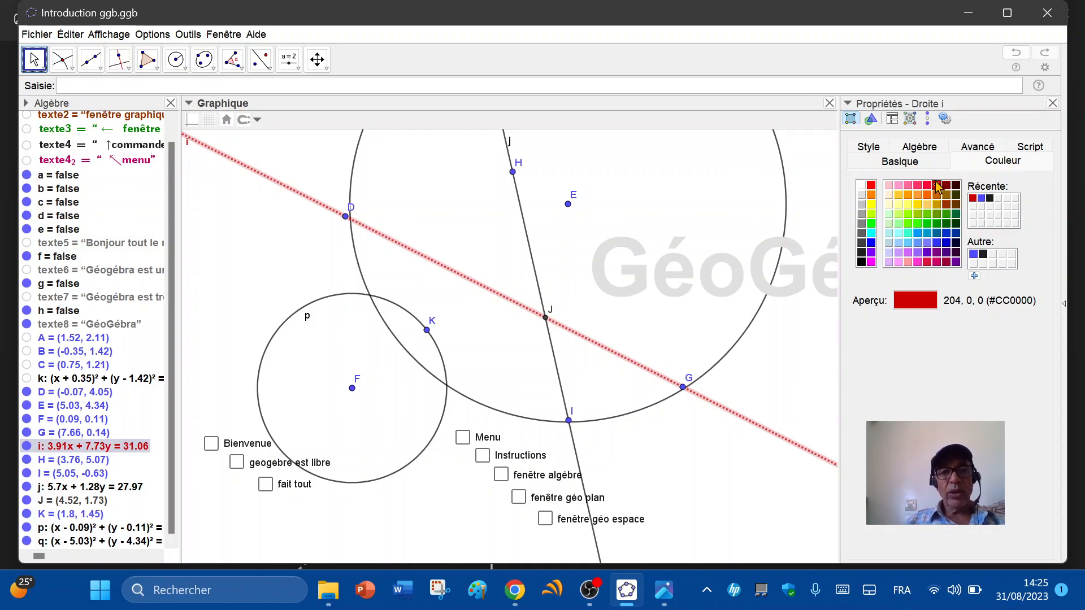
# Copy the graphic style of line DG onto the circle centred at F
pyautogui.click(326, 71)
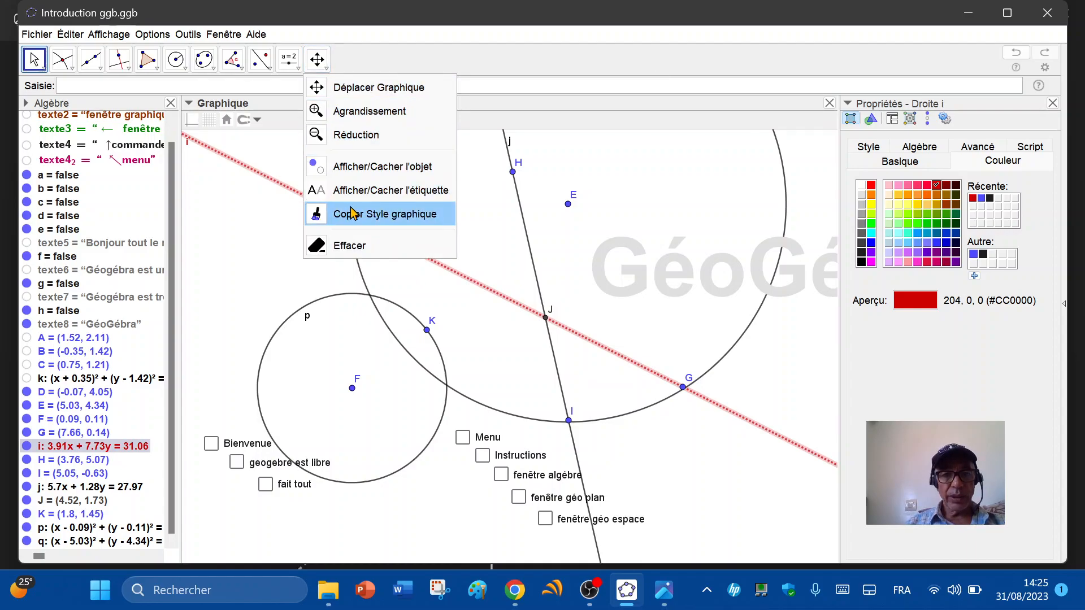
pyautogui.click(395, 218)
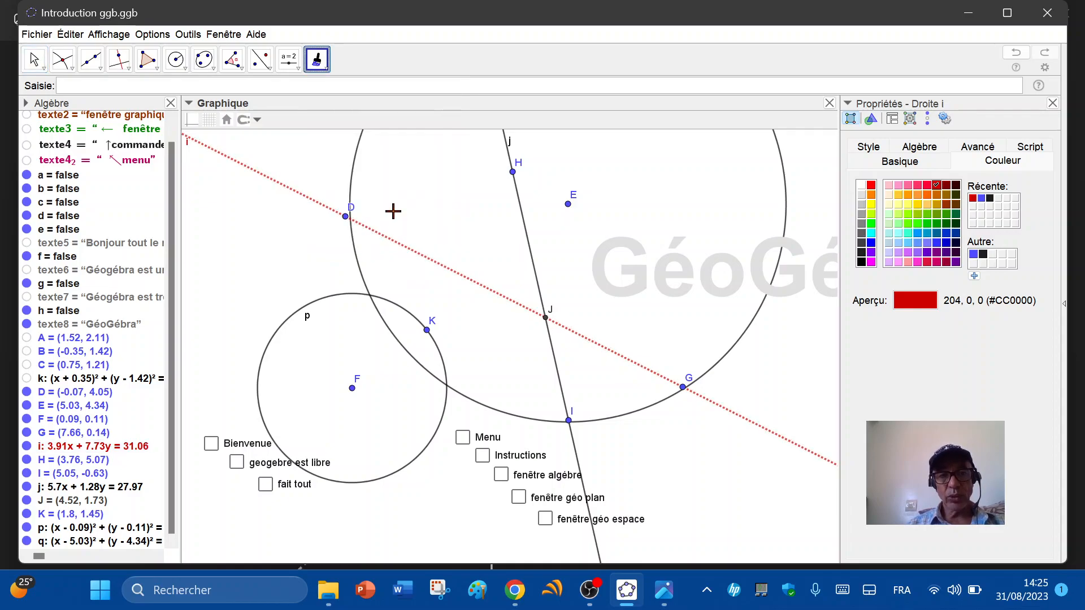
pyautogui.click(440, 271)
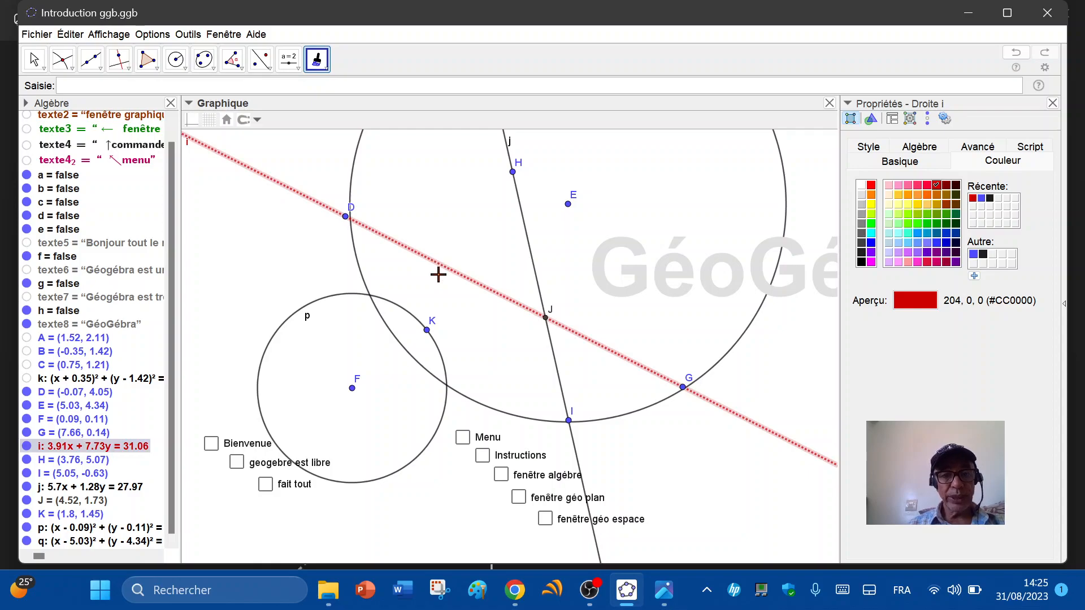
pyautogui.click(433, 440)
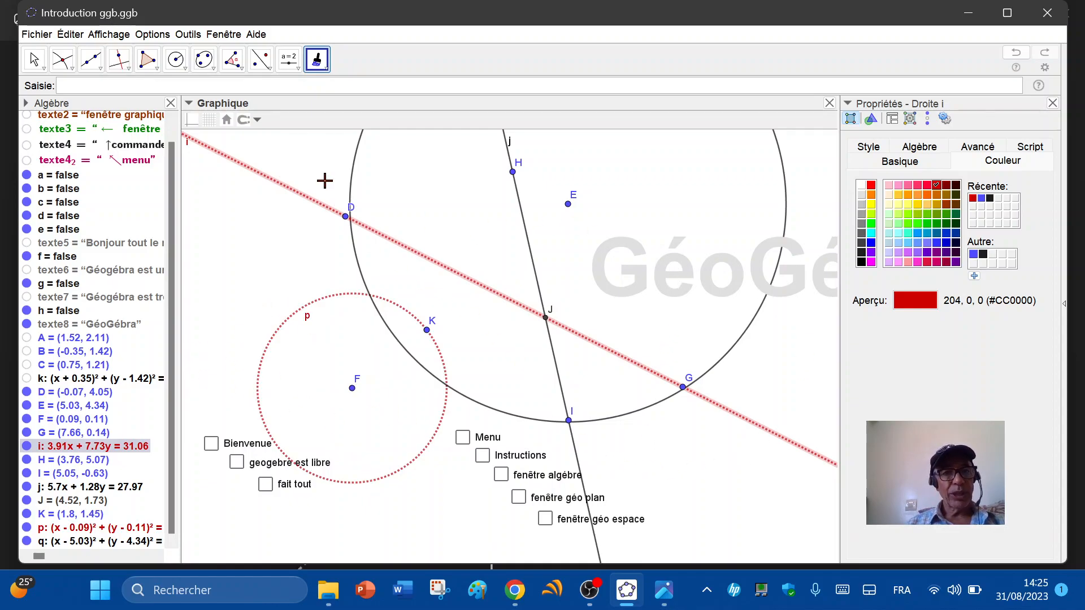
# Measure the angle FKJ with its vertex at point K using the Angle tool
pyautogui.click(268, 70)
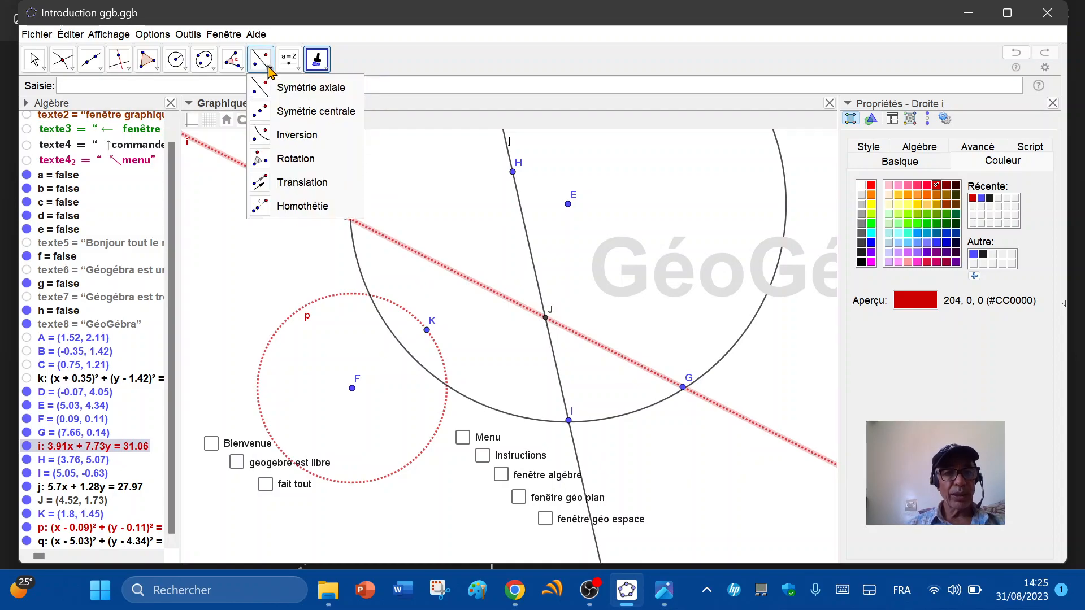
pyautogui.click(237, 70)
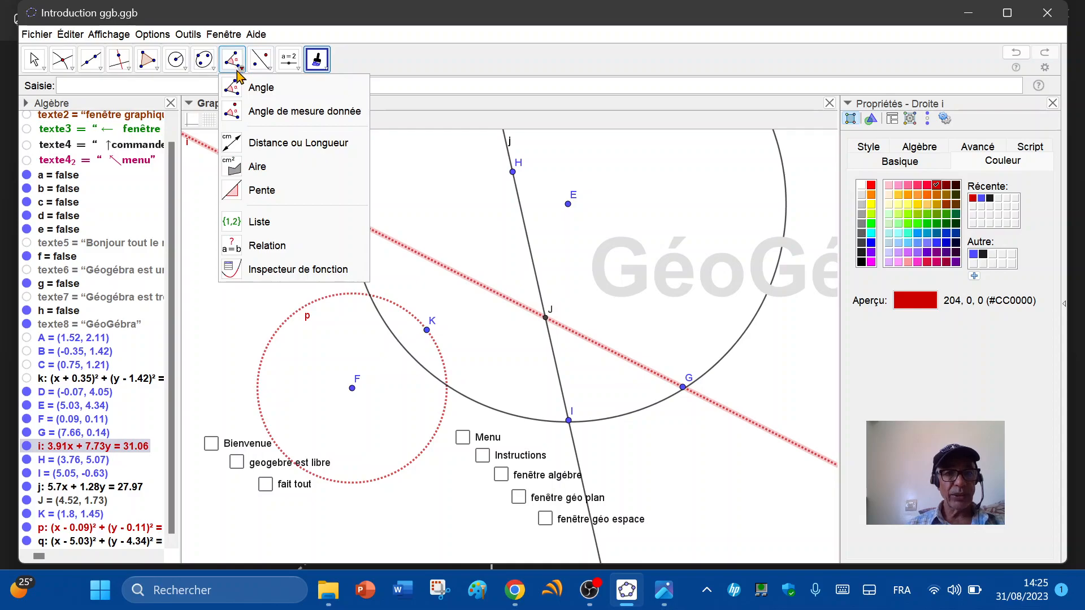
pyautogui.click(240, 85)
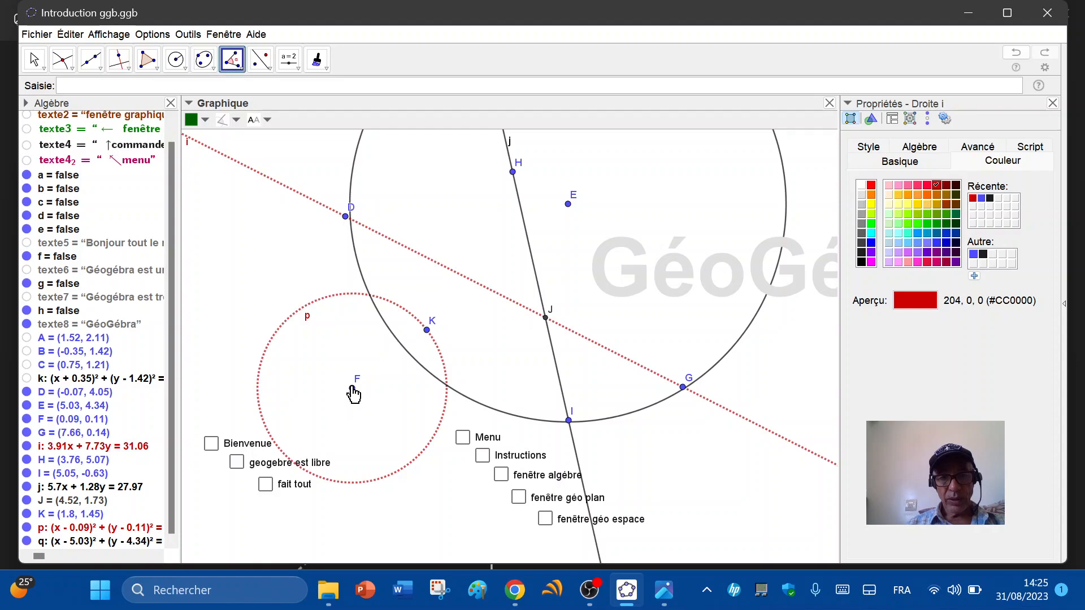
pyautogui.click(353, 390)
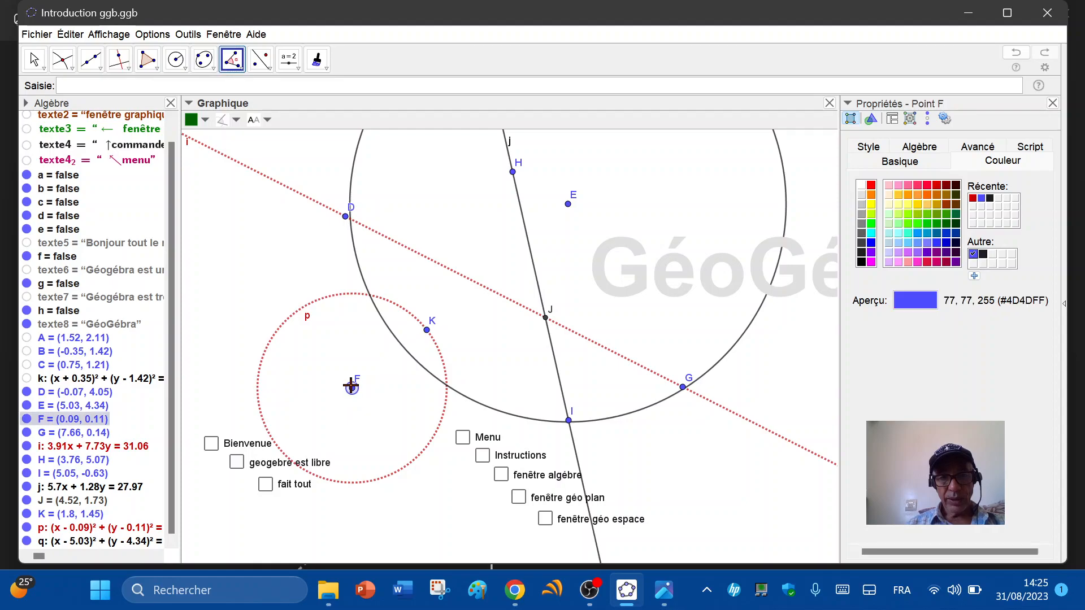
pyautogui.click(427, 330)
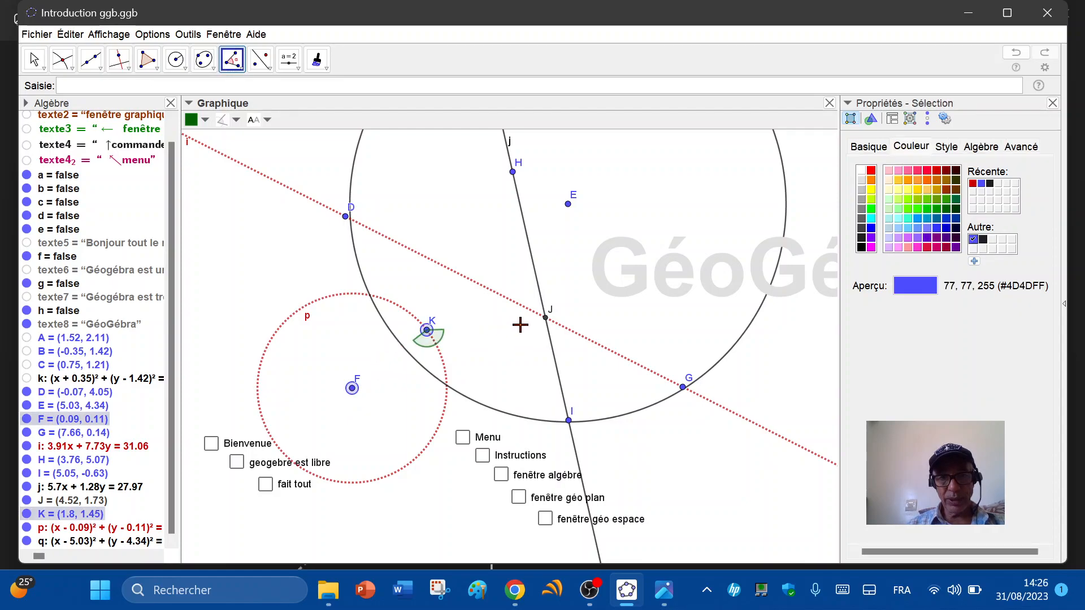
pyautogui.click(546, 318)
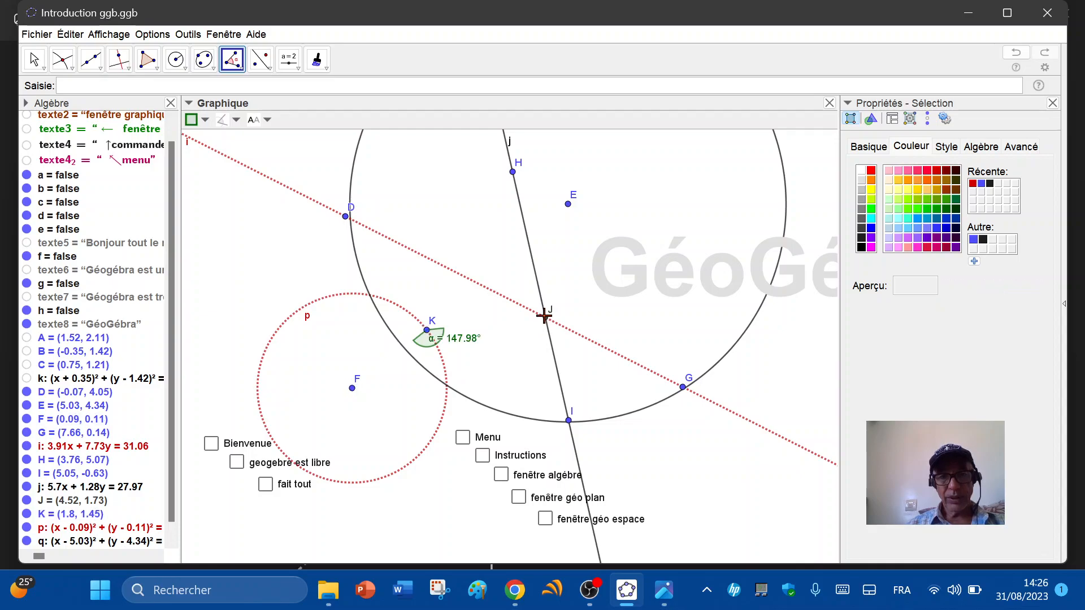
# Move the angle label α away from its arc, placing it below and to the right of point K
pyautogui.click(33, 61)
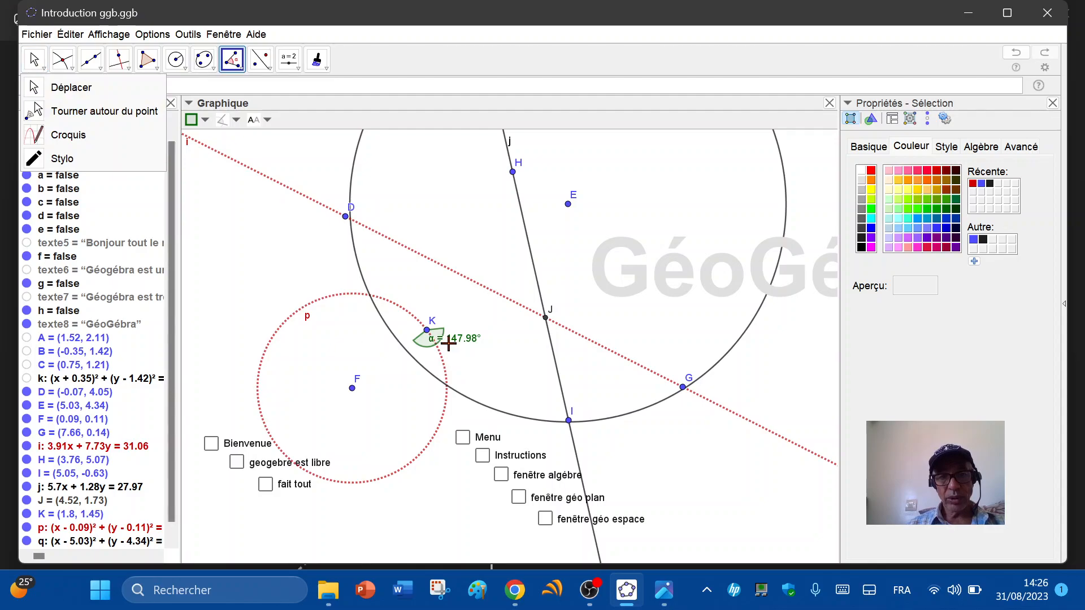
pyautogui.press('Escape')
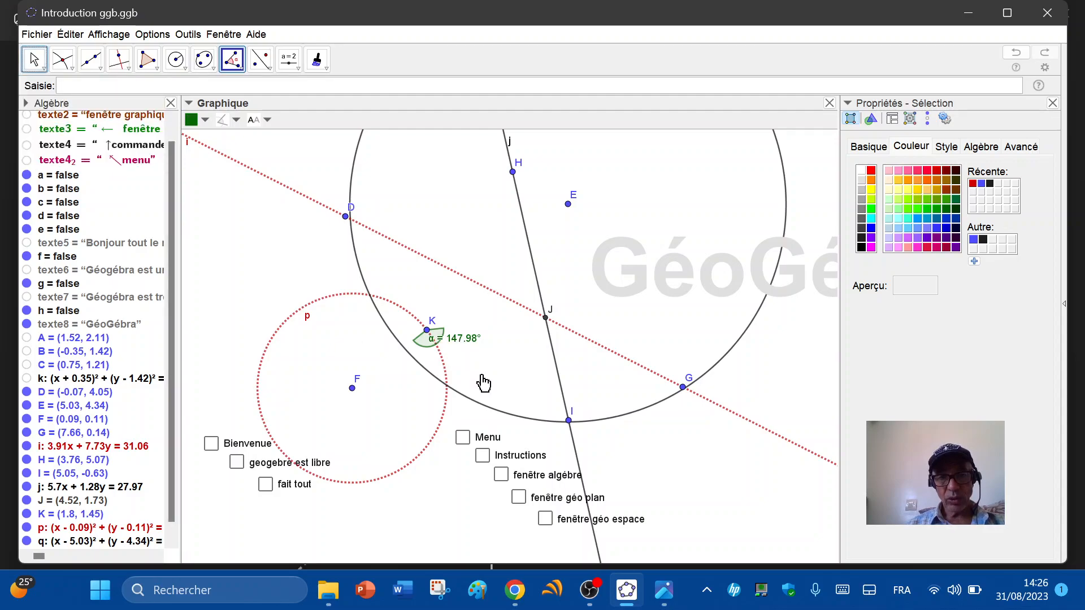
pyautogui.click(483, 383)
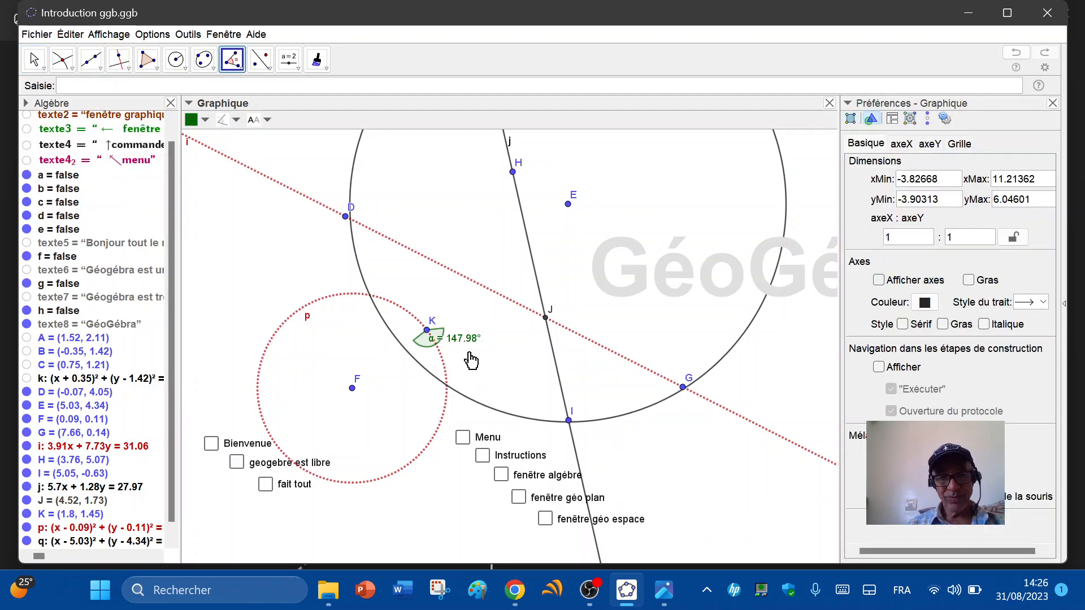
pyautogui.click(35, 60)
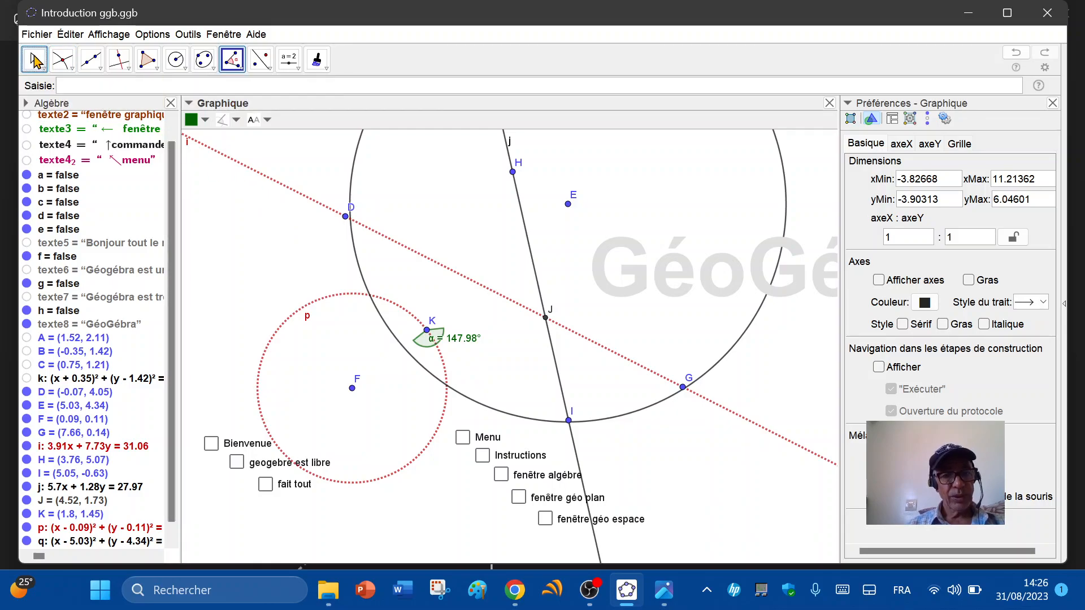
pyautogui.moveTo(471, 345); pyautogui.dragTo(501, 373)
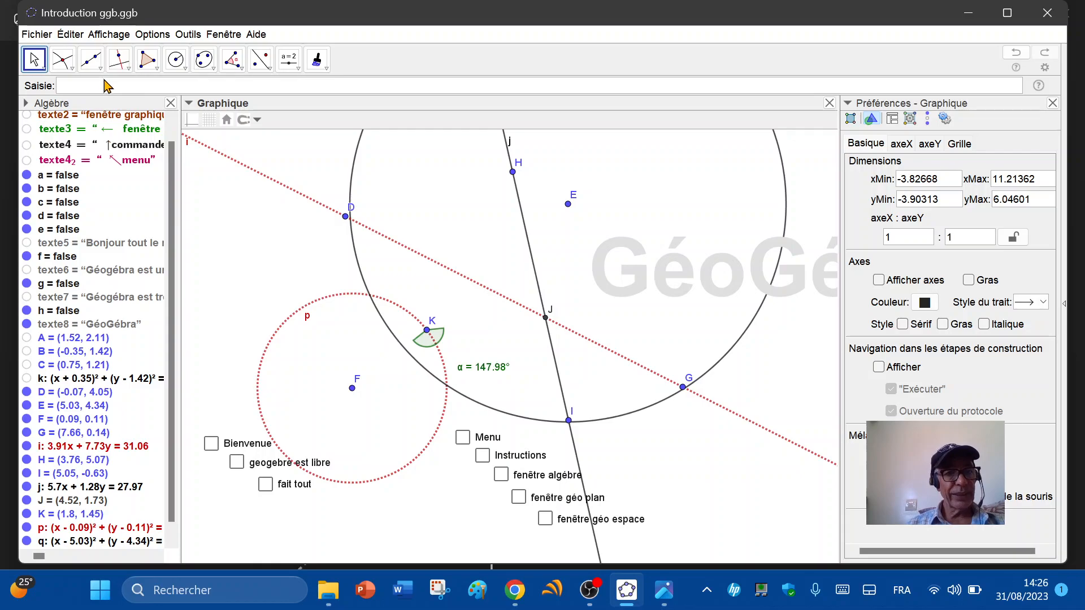
# Draw the segments from K to F and from K to J along the sides of the measured angle
pyautogui.click(92, 61)
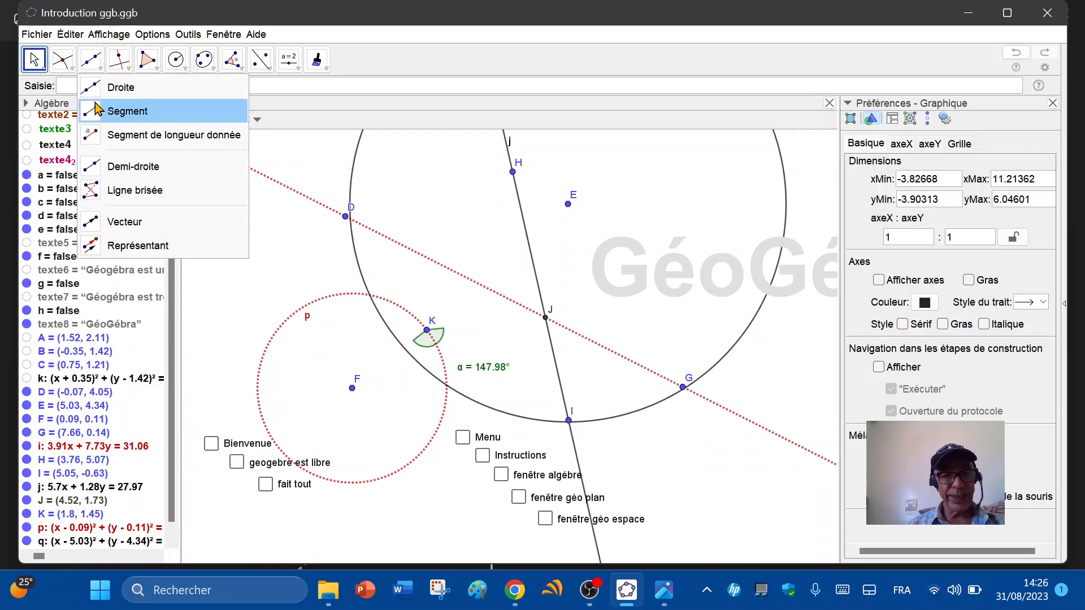
pyautogui.click(99, 111)
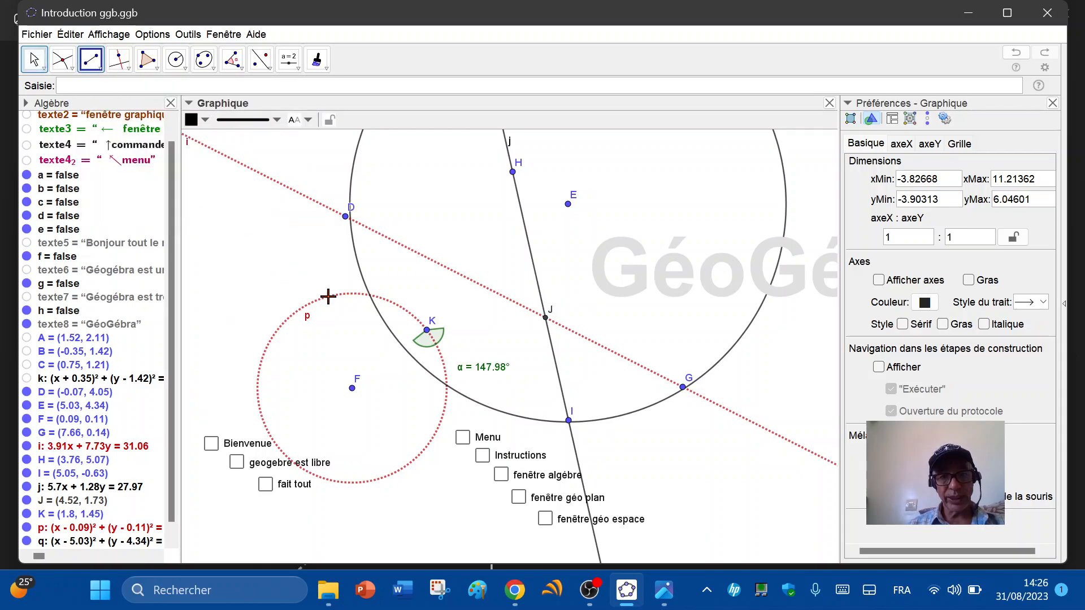
pyautogui.click(428, 332)
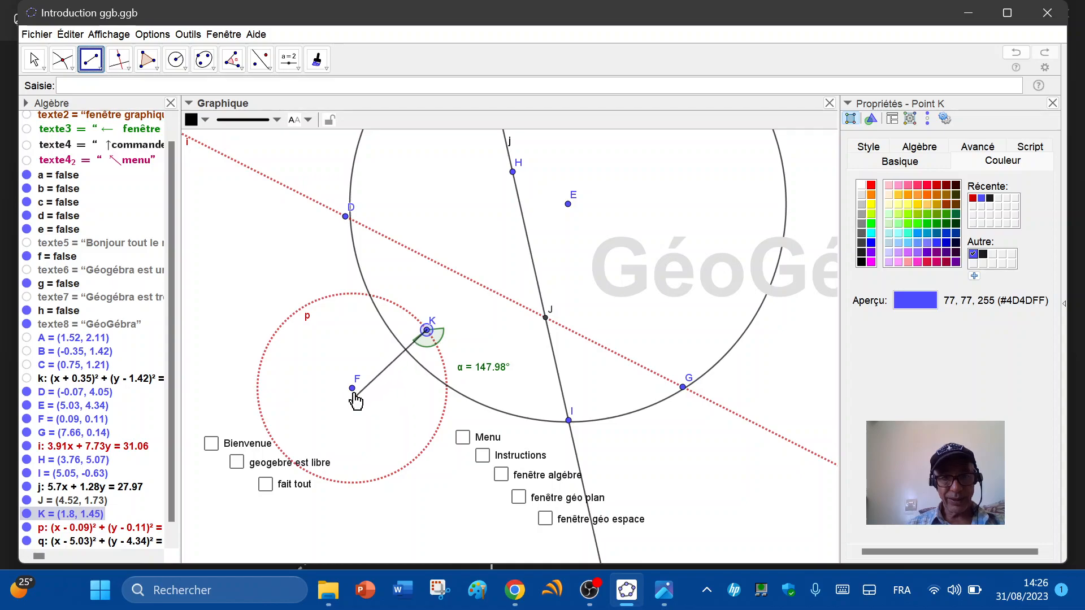
pyautogui.click(353, 390)
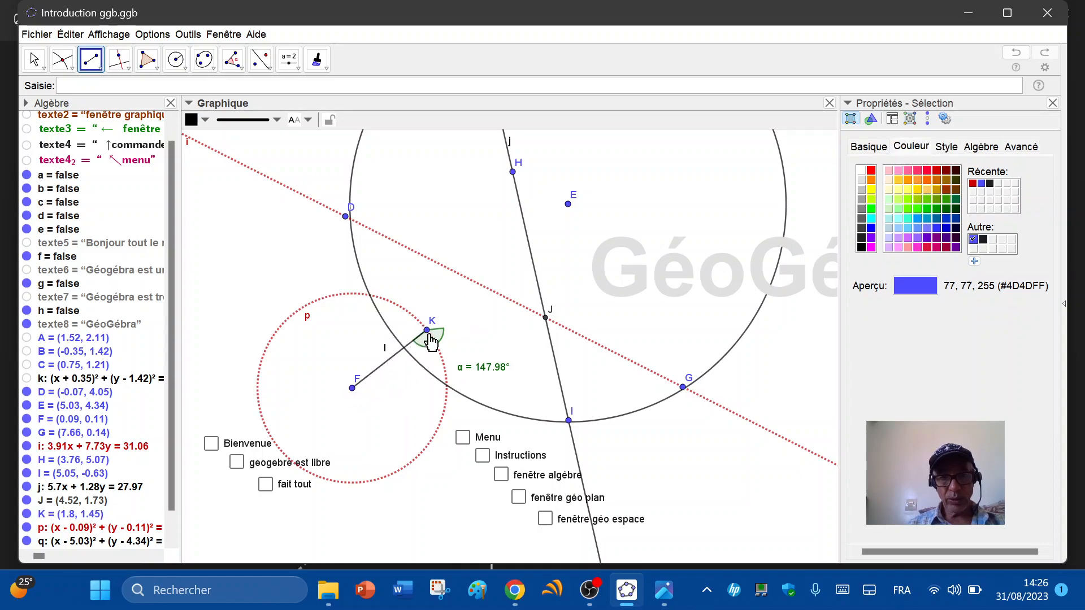
pyautogui.click(427, 329)
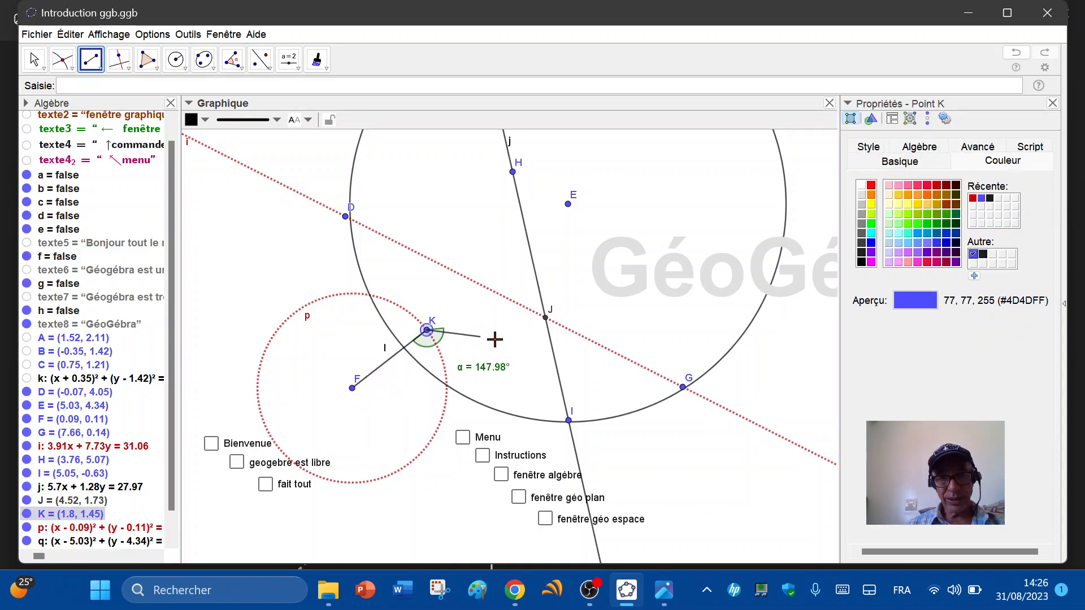
pyautogui.click(546, 318)
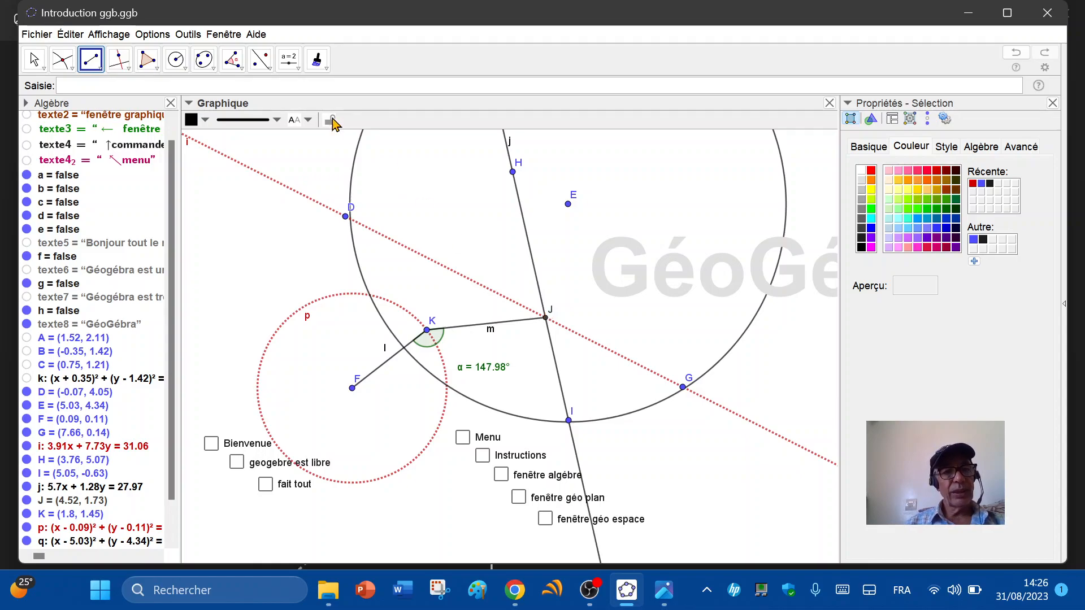
# Reflect the dotted circle centred at F across the line through D and G using axial symmetry
pyautogui.click(259, 63)
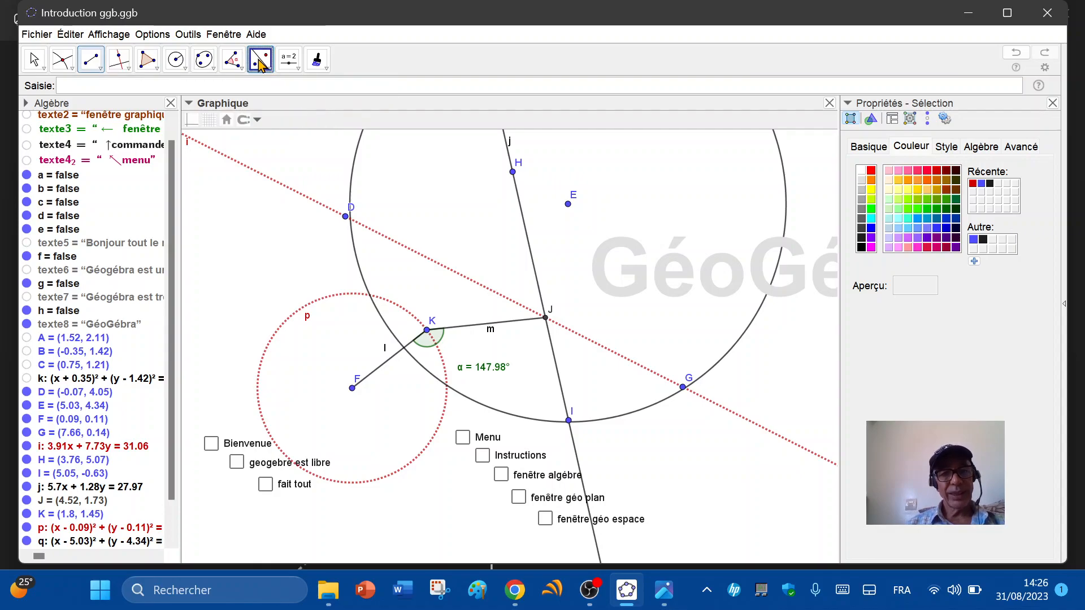
pyautogui.click(432, 440)
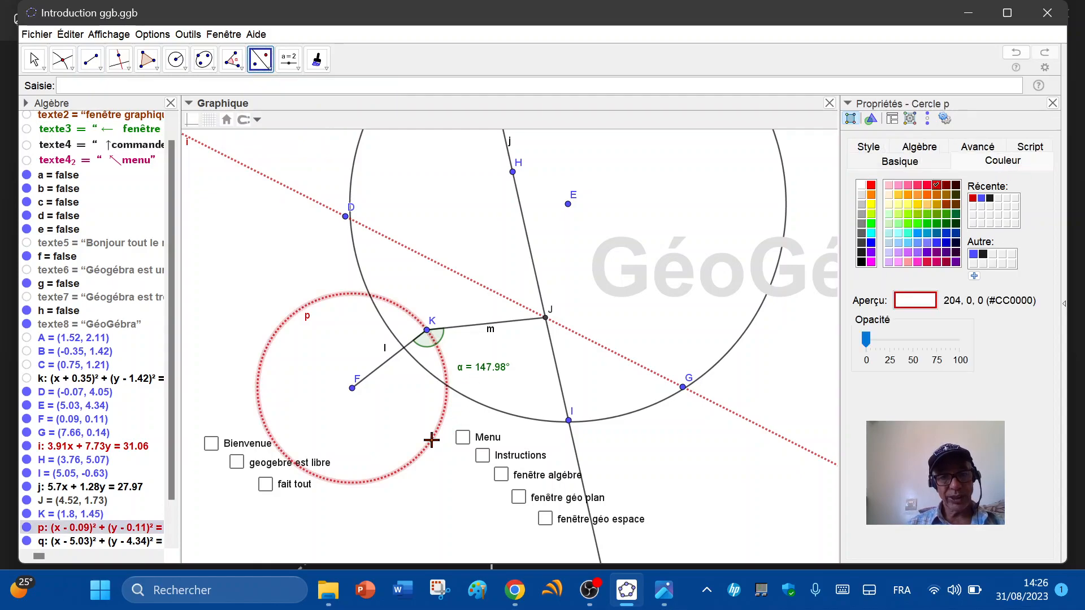
pyautogui.click(466, 279)
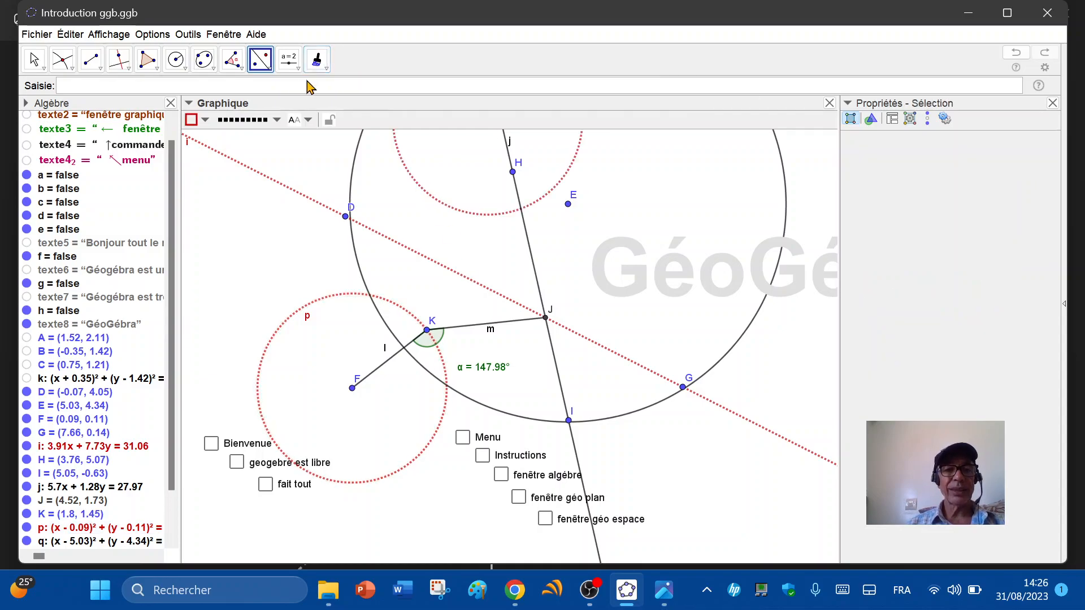
# Shift the graphics view down and to the right to reveal the reflected circle, and zoom out three times near point D
pyautogui.click(326, 70)
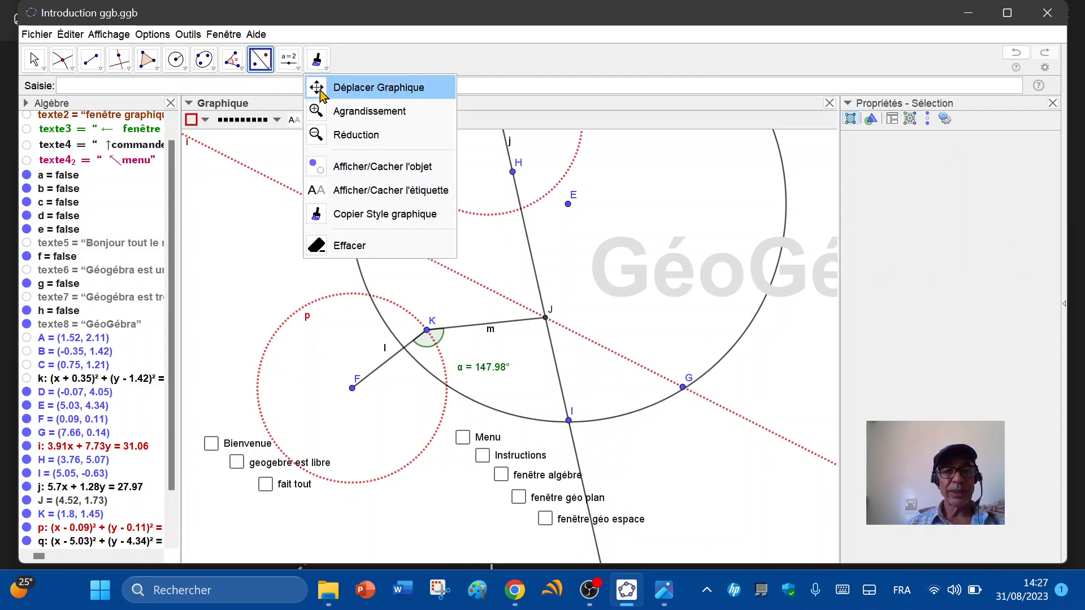
pyautogui.click(318, 88)
pyautogui.moveTo(446, 201); pyautogui.dragTo(524, 291)
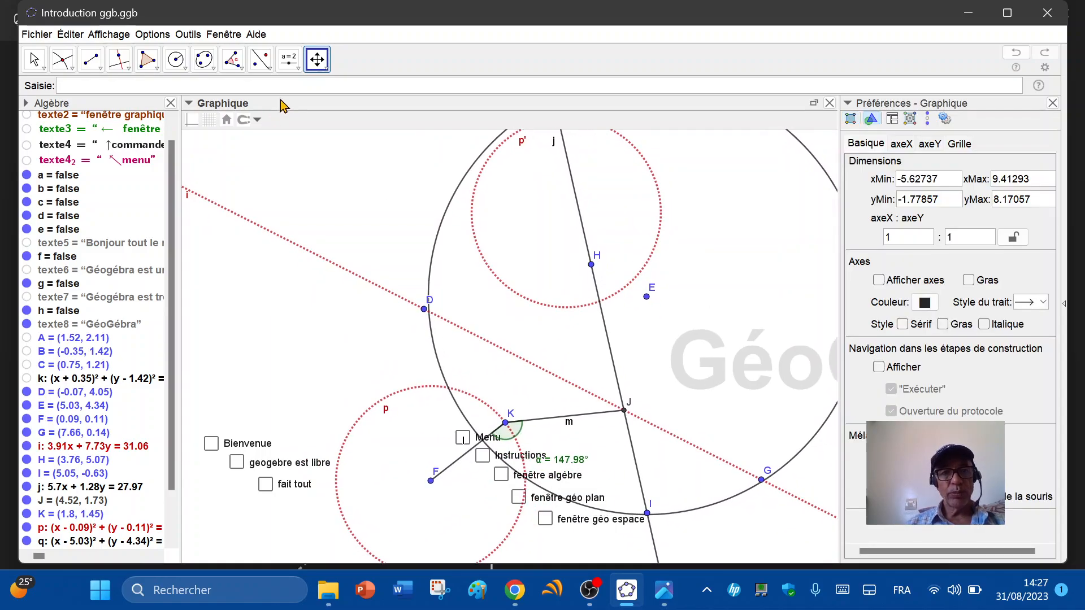
pyautogui.click(326, 73)
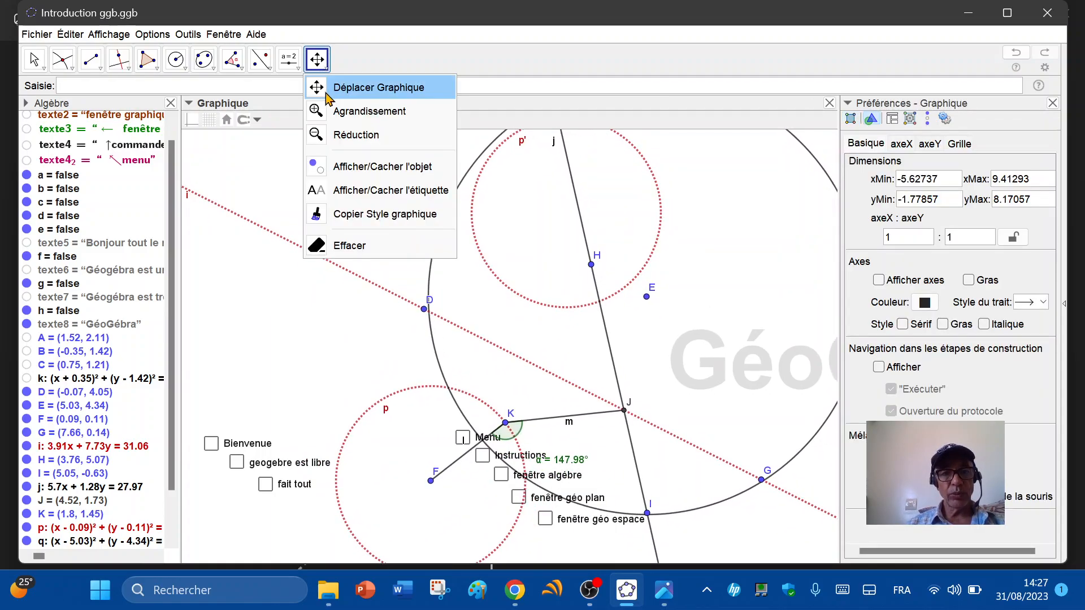
pyautogui.click(325, 134)
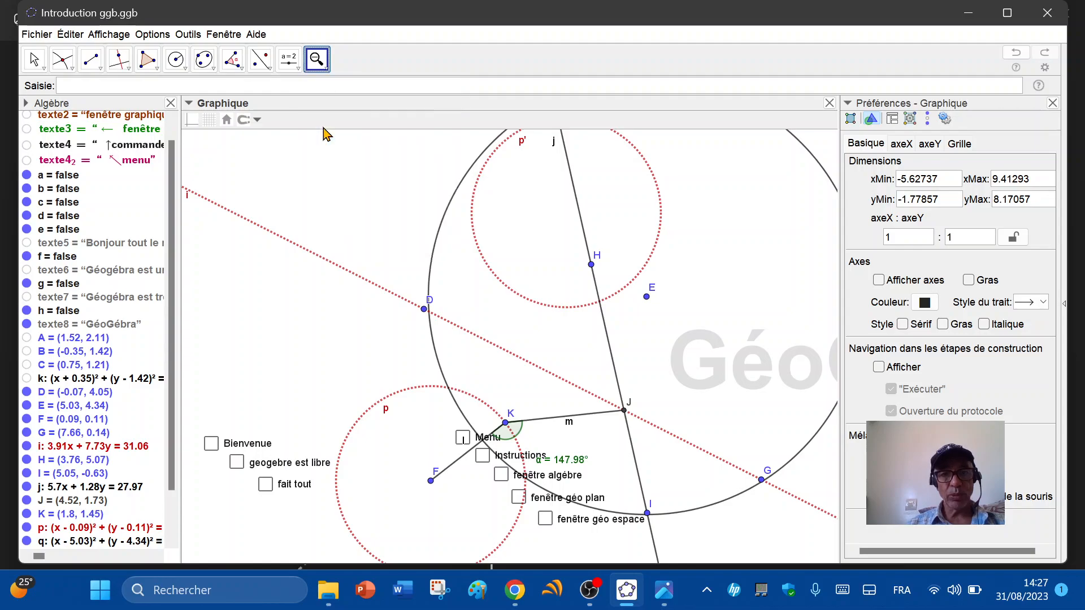
pyautogui.click(413, 314)
pyautogui.click(414, 315)
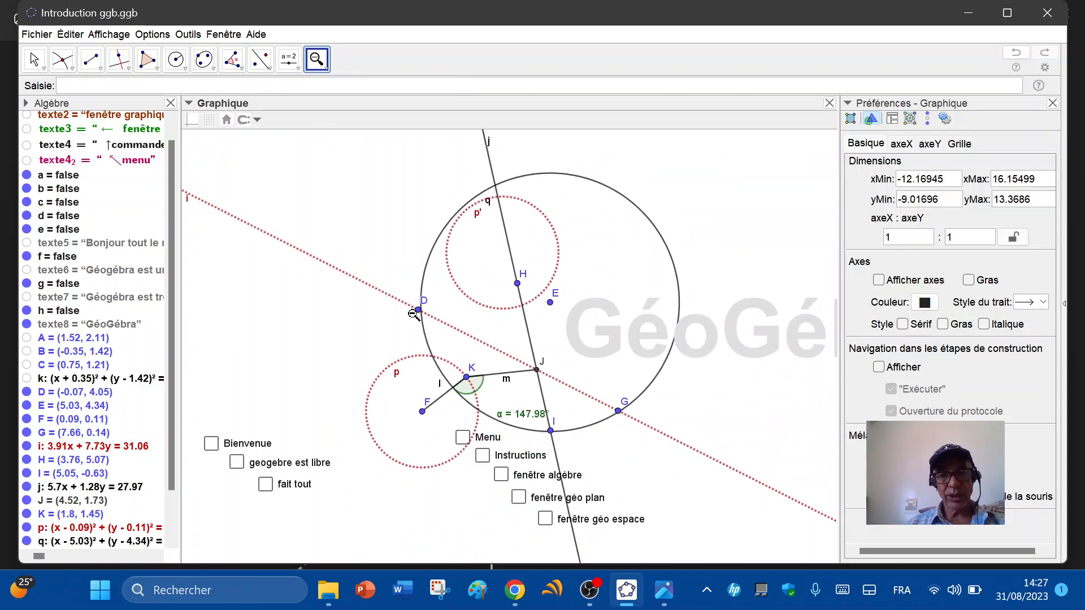
pyautogui.click(414, 315)
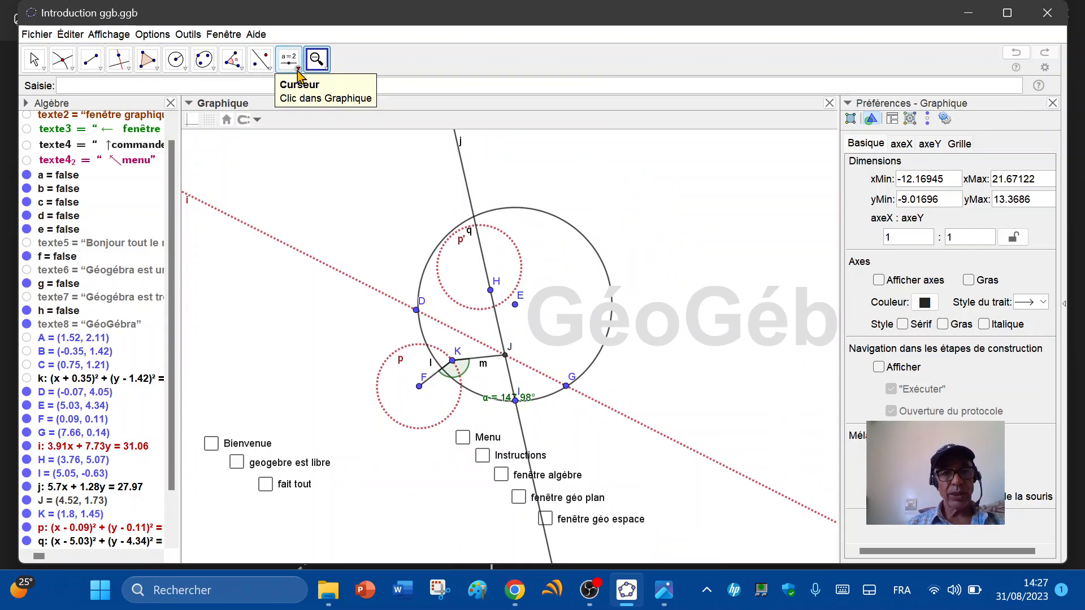
# Enlarge the graphics view twice around the empty area below and to the right of point G
pyautogui.click(327, 69)
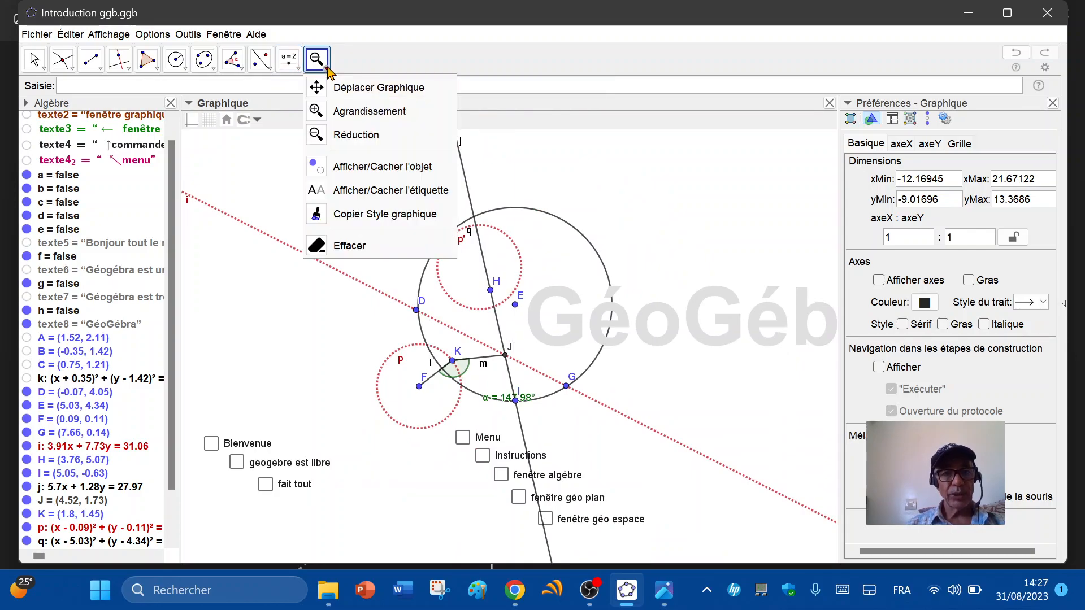
pyautogui.click(370, 111)
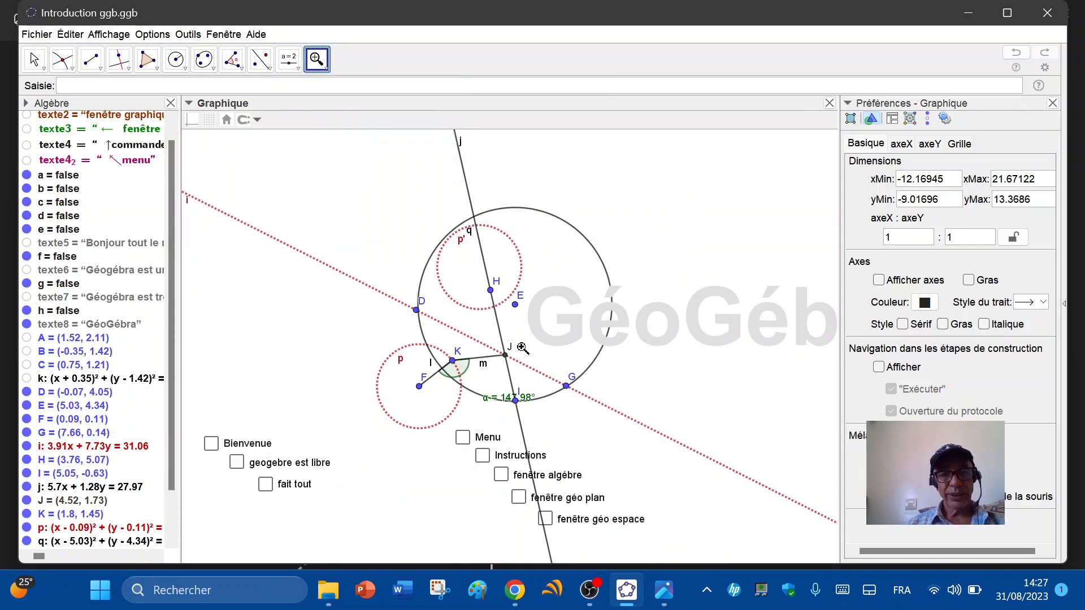
pyautogui.click(684, 474)
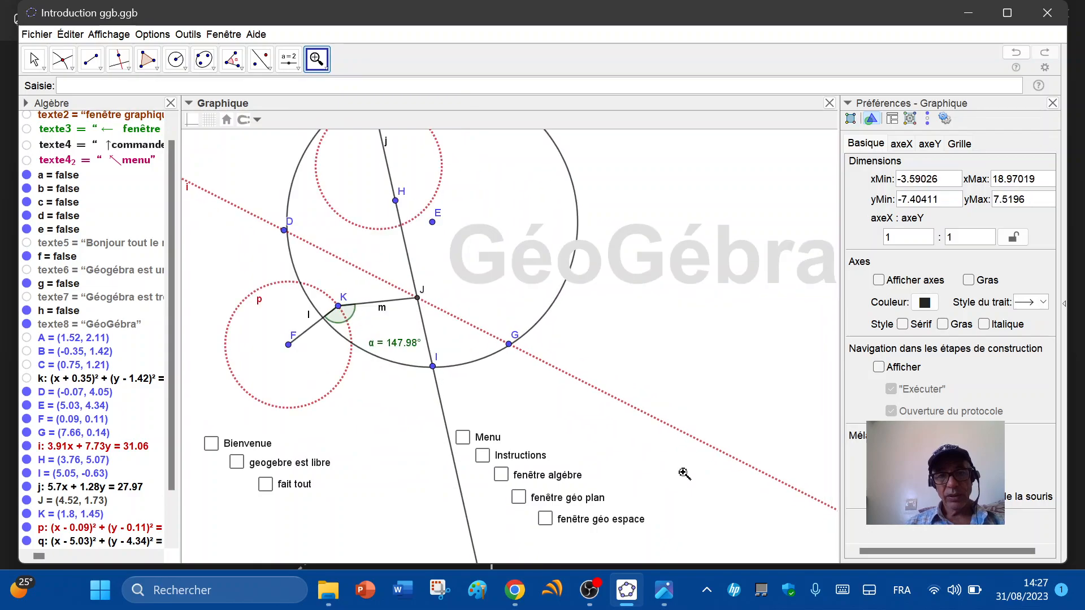
pyautogui.click(683, 474)
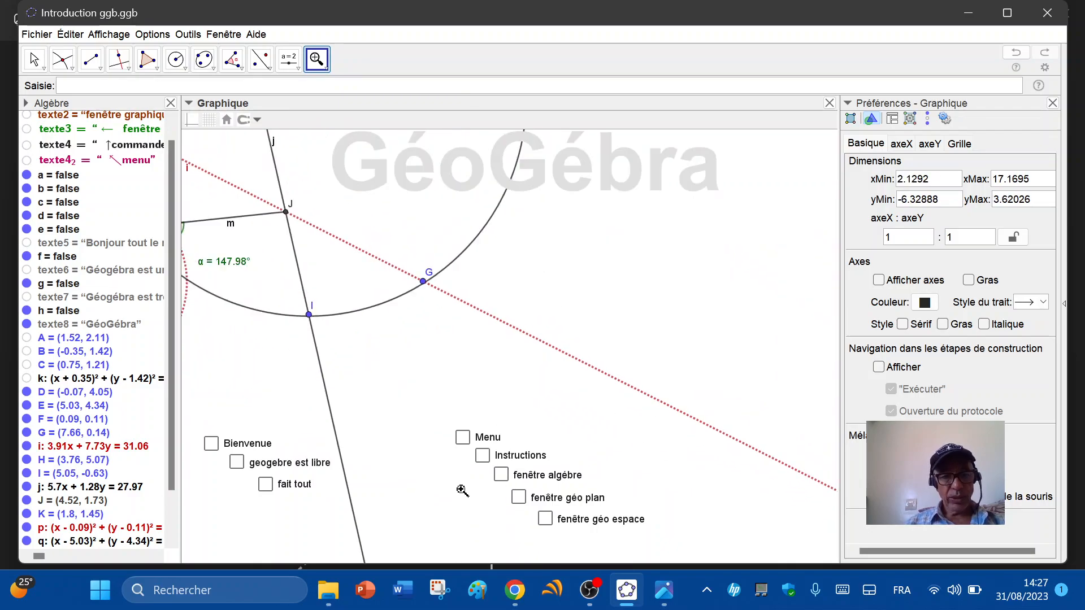